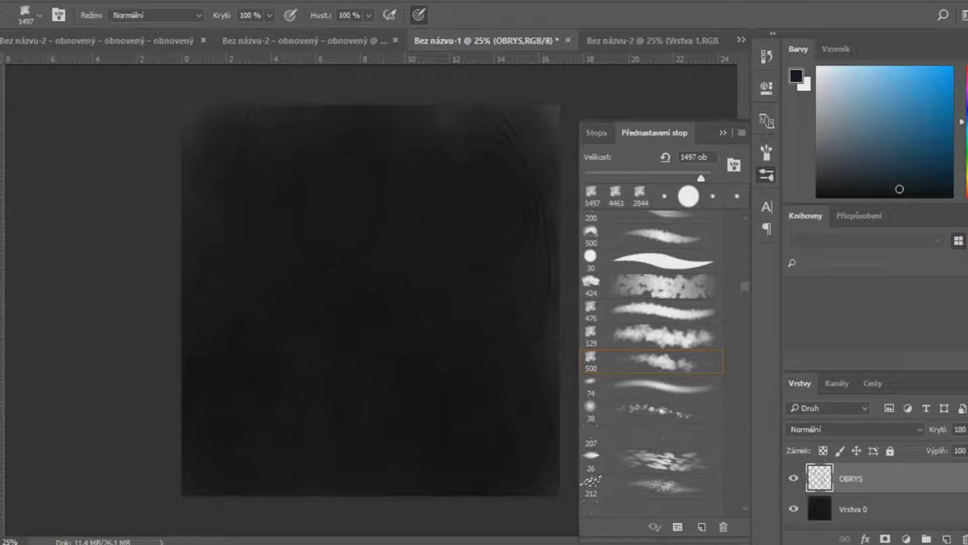
- Select the 113 px soft brush, zoom in on the painting, and shrink the brush to 58 px
{"action": "left_click", "coordinate": [662, 347]}
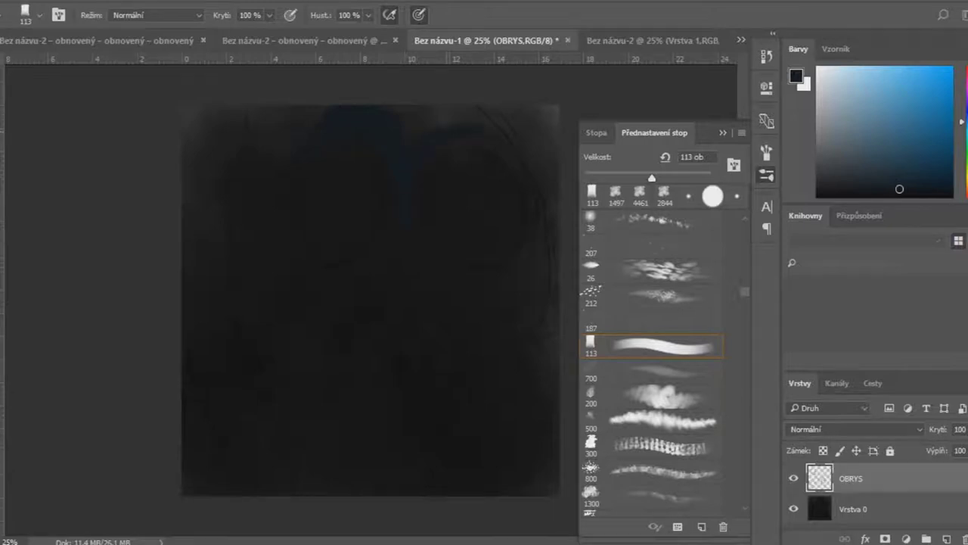
{"action": "key", "text": "Escape"}
{"action": "key", "text": "z"}
{"action": "key", "text": "ctrl+plus"}
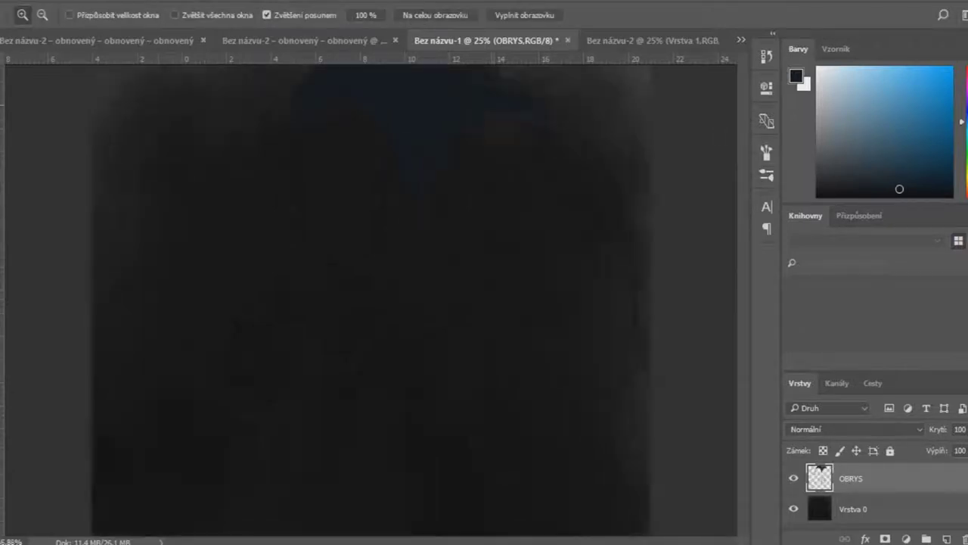
{"action": "key", "text": "b"}
{"action": "key", "text": "F5"}
{"action": "key", "text": "bracketleft"}
{"action": "key", "text": "bracketleft"}
{"action": "key", "text": "bracketleft"}
{"action": "key", "text": "F5"}
- Enlarge the brush to 99 px and bring the eye area into view
{"action": "scroll", "coordinate": [279, 303], "scroll_direction": "down", "scroll_amount": 5}
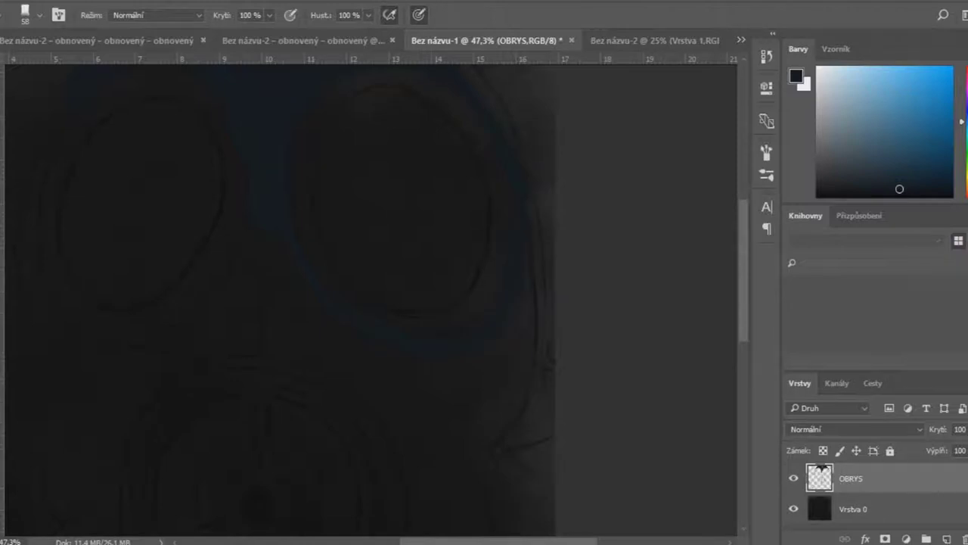
{"action": "key", "text": "F5"}
{"action": "key", "text": "bracketright"}
{"action": "key", "text": "bracketright"}
{"action": "key", "text": "bracketright"}
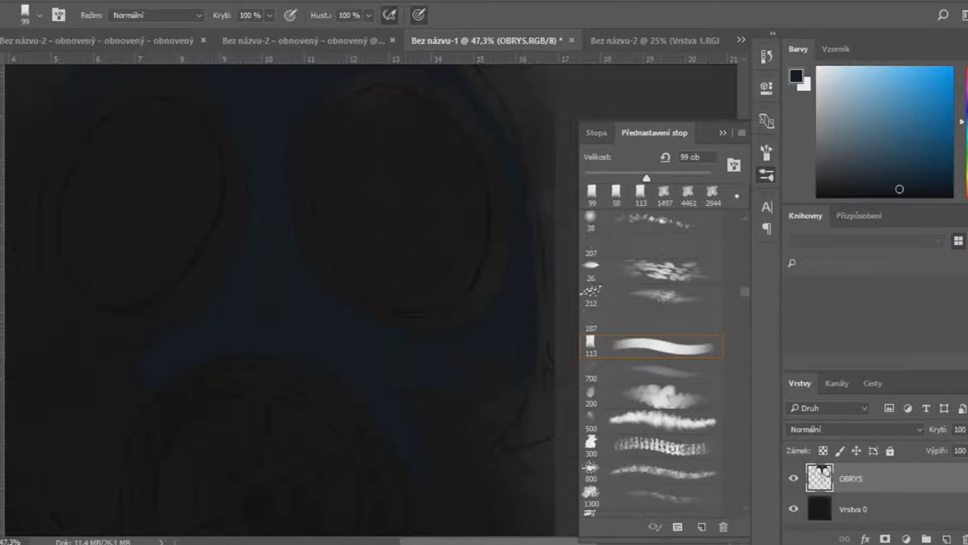
{"action": "key", "text": "F5"}
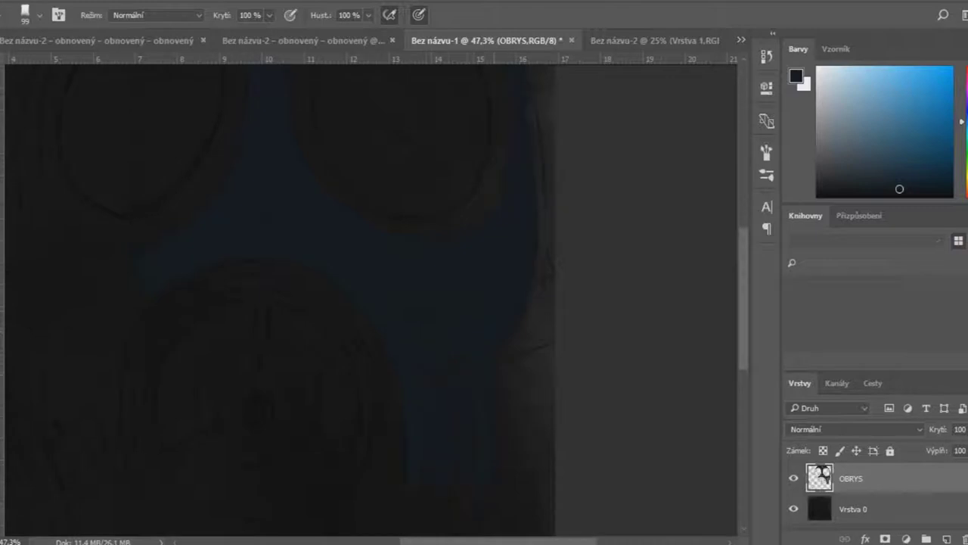
{"action": "scroll", "coordinate": [371, 302], "scroll_direction": "down", "scroll_amount": 3}
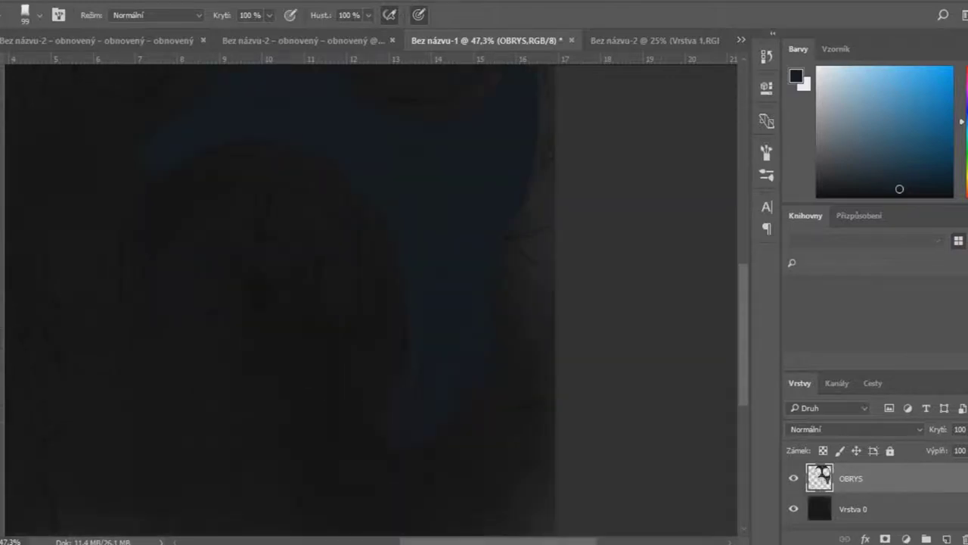
{"action": "scroll", "coordinate": [371, 302], "scroll_direction": "left", "scroll_amount": 3}
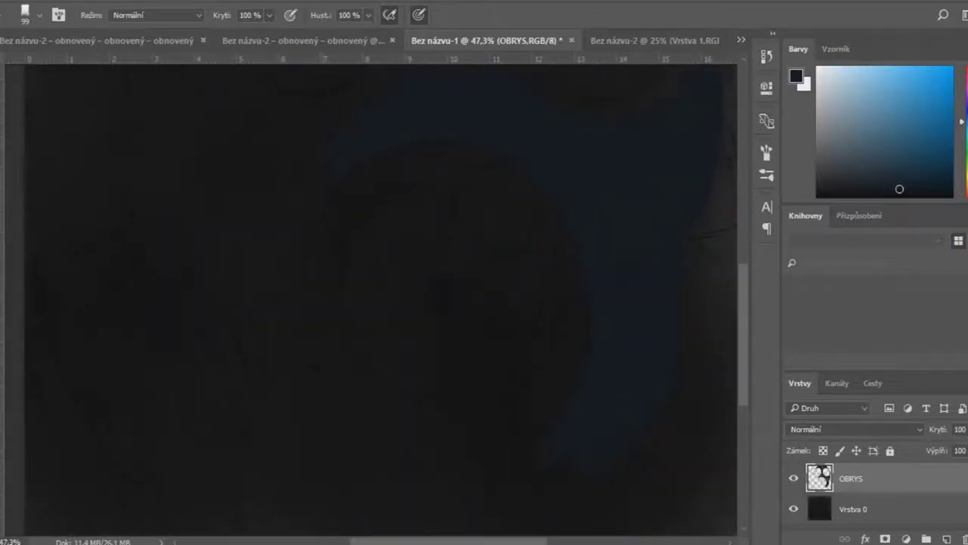
- Extend the dark blue mask down-left around the eye sockets and pick a dark red foreground colour
{"action": "left_click_drag", "start_coordinate": [322, 224], "coordinate": [250, 142]}
{"action": "scroll", "coordinate": [371, 303], "scroll_direction": "up", "scroll_amount": 6}
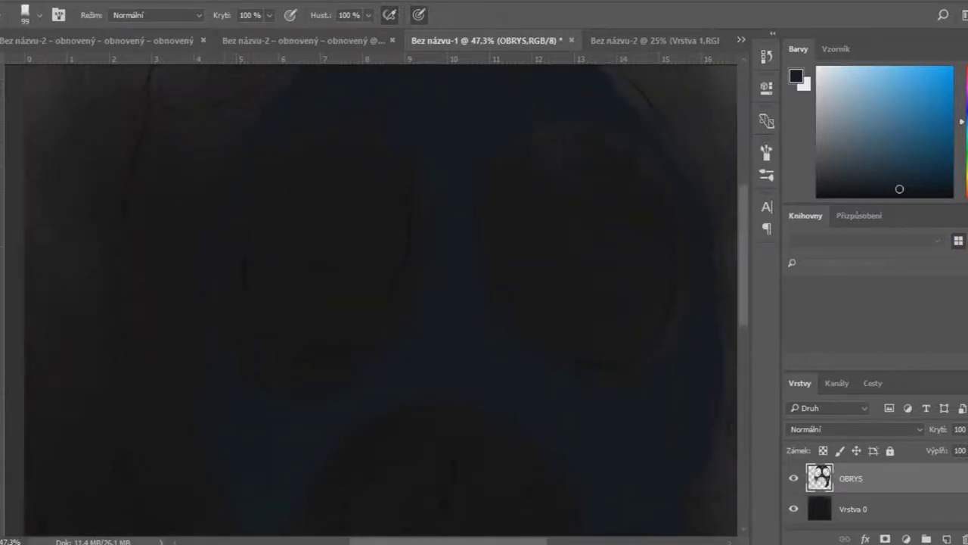
{"action": "left_click", "coordinate": [796, 76]}
{"action": "left_click", "coordinate": [625, 216]}
- Confirm dark red and paint both eye lenses as solid red ovals
{"action": "left_click", "coordinate": [782, 104]}
{"action": "mouse_move", "coordinate": [281, 212]}
{"action": "left_mouse_down"}
{"action": "mouse_move", "coordinate": [342, 171]}
{"action": "mouse_move", "coordinate": [250, 289]}
{"action": "mouse_move", "coordinate": [272, 348]}
{"action": "mouse_move", "coordinate": [356, 346]}
{"action": "mouse_move", "coordinate": [404, 203]}
{"action": "mouse_move", "coordinate": [284, 227]}
{"action": "mouse_move", "coordinate": [363, 280]}
{"action": "mouse_move", "coordinate": [314, 303]}
{"action": "left_mouse_up"}
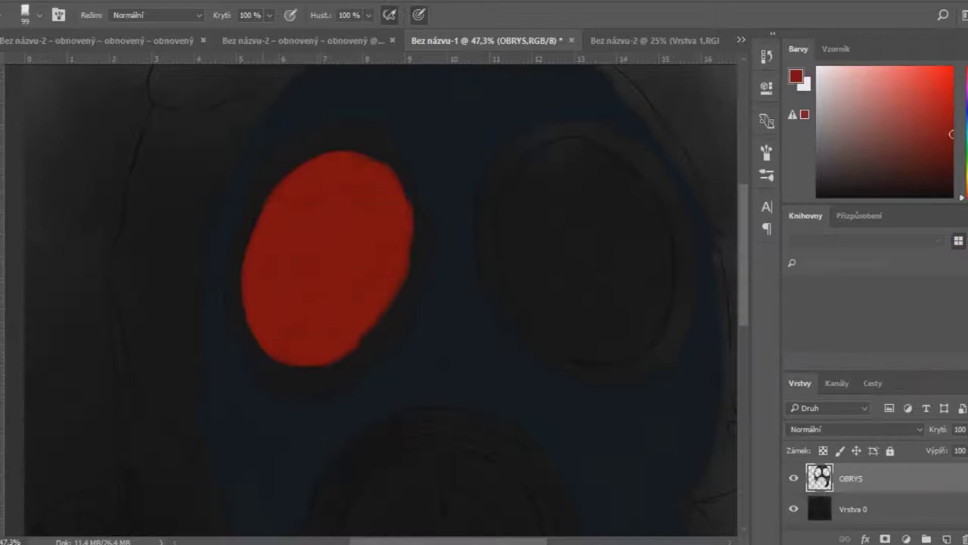
{"action": "mouse_move", "coordinate": [575, 140]}
{"action": "left_mouse_down"}
{"action": "mouse_move", "coordinate": [504, 249]}
{"action": "mouse_move", "coordinate": [533, 326]}
{"action": "mouse_move", "coordinate": [613, 367]}
{"action": "left_mouse_up"}
{"action": "mouse_move", "coordinate": [575, 140]}
{"action": "left_mouse_down"}
{"action": "mouse_move", "coordinate": [651, 219]}
{"action": "mouse_move", "coordinate": [670, 333]}
{"action": "mouse_move", "coordinate": [605, 363]}
{"action": "left_mouse_up"}
{"action": "left_click_drag", "start_coordinate": [545, 174], "coordinate": [560, 325]}
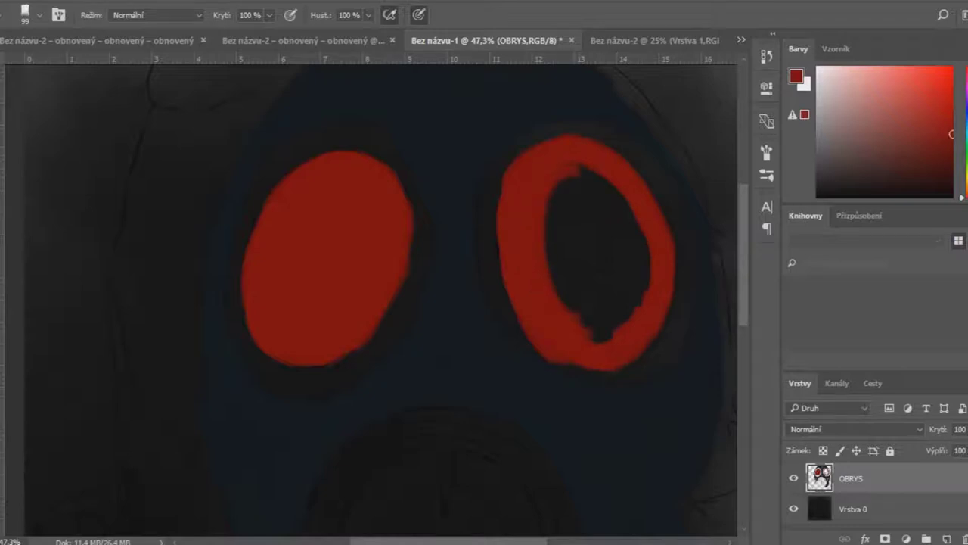
{"action": "left_click_drag", "start_coordinate": [606, 227], "coordinate": [598, 333]}
{"action": "left_click_drag", "start_coordinate": [560, 181], "coordinate": [613, 303]}
{"action": "left_click_drag", "start_coordinate": [591, 220], "coordinate": [605, 280]}
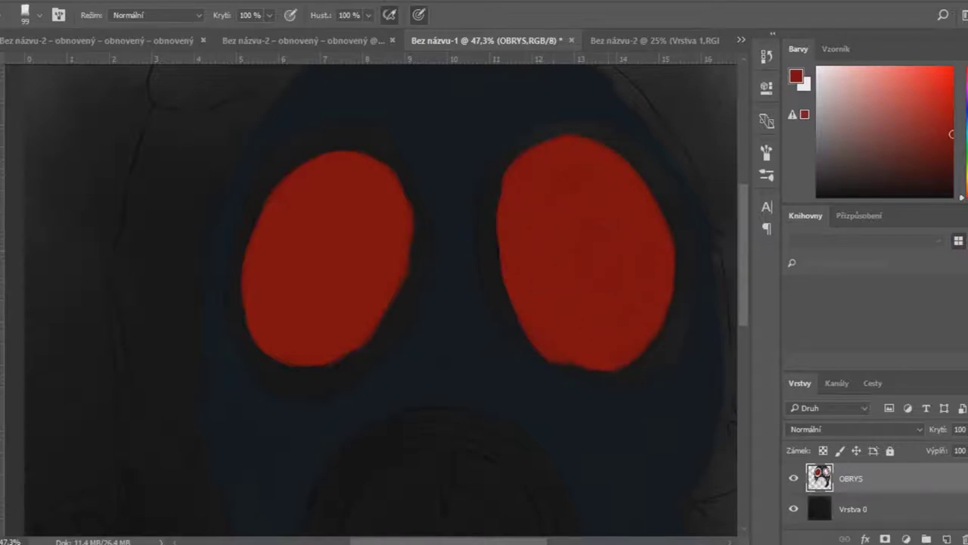
- With a 68 px brush, paint the left, right and lower red arcs of the mouth filter ring
{"action": "scroll", "coordinate": [379, 303], "scroll_direction": "down", "scroll_amount": 5}
{"action": "mouse_move", "coordinate": [431, 261]}
{"action": "left_mouse_down"}
{"action": "mouse_move", "coordinate": [393, 291]}
{"action": "mouse_move", "coordinate": [350, 356]}
{"action": "left_mouse_up"}
{"action": "key", "text": "F5"}
{"action": "left_click_drag", "start_coordinate": [636, 177], "coordinate": [626, 178]}
{"action": "left_click_drag", "start_coordinate": [428, 261], "coordinate": [439, 286]}
{"action": "mouse_move", "coordinate": [344, 332]}
{"action": "left_mouse_down"}
{"action": "mouse_move", "coordinate": [356, 397]}
{"action": "mouse_move", "coordinate": [373, 318]}
{"action": "mouse_move", "coordinate": [427, 281]}
{"action": "mouse_move", "coordinate": [397, 314]}
{"action": "mouse_move", "coordinate": [368, 378]}
{"action": "left_mouse_up"}
{"action": "key", "text": "F5"}
{"action": "mouse_move", "coordinate": [460, 259]}
{"action": "left_mouse_down"}
{"action": "mouse_move", "coordinate": [459, 290]}
{"action": "mouse_move", "coordinate": [515, 302]}
{"action": "mouse_move", "coordinate": [539, 374]}
{"action": "left_mouse_up"}
{"action": "left_click_drag", "start_coordinate": [469, 280], "coordinate": [530, 359]}
{"action": "mouse_move", "coordinate": [520, 314]}
{"action": "left_mouse_down"}
{"action": "mouse_move", "coordinate": [533, 386]}
{"action": "mouse_move", "coordinate": [506, 386]}
{"action": "mouse_move", "coordinate": [526, 404]}
{"action": "left_mouse_up"}
{"action": "left_click_drag", "start_coordinate": [530, 367], "coordinate": [536, 404]}
{"action": "mouse_move", "coordinate": [392, 401]}
{"action": "left_mouse_down"}
{"action": "mouse_move", "coordinate": [428, 430]}
{"action": "mouse_move", "coordinate": [488, 422]}
{"action": "mouse_move", "coordinate": [479, 454]}
{"action": "mouse_move", "coordinate": [397, 458]}
{"action": "mouse_move", "coordinate": [360, 413]}
{"action": "mouse_move", "coordinate": [465, 443]}
{"action": "mouse_move", "coordinate": [499, 427]}
{"action": "left_mouse_up"}
- Zoom in around the mask and paint the mouth ring's centre disc red
{"action": "key", "text": "ctrl+minus"}
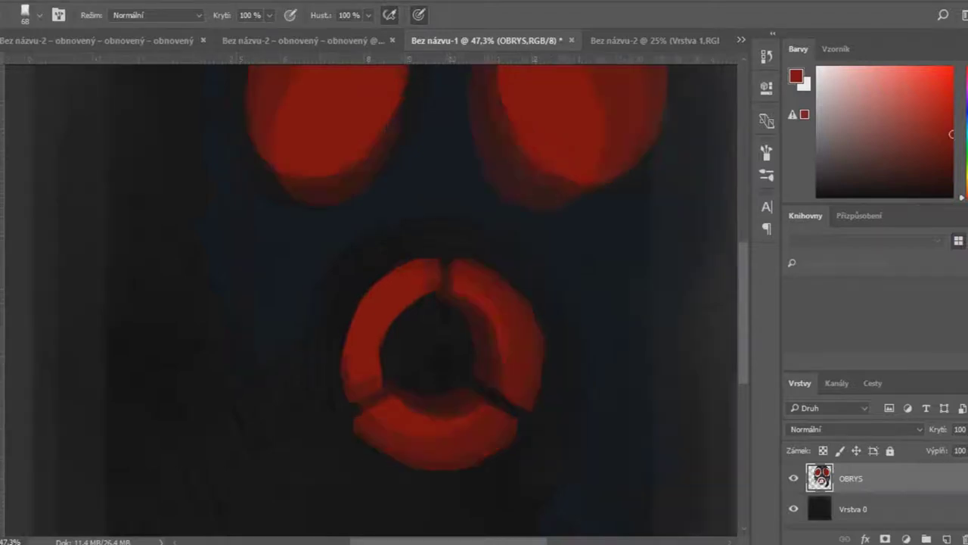
{"action": "key", "text": "ctrl+minus"}
{"action": "key", "text": "z"}
{"action": "left_click_drag", "start_coordinate": [372, 273], "coordinate": [424, 273]}
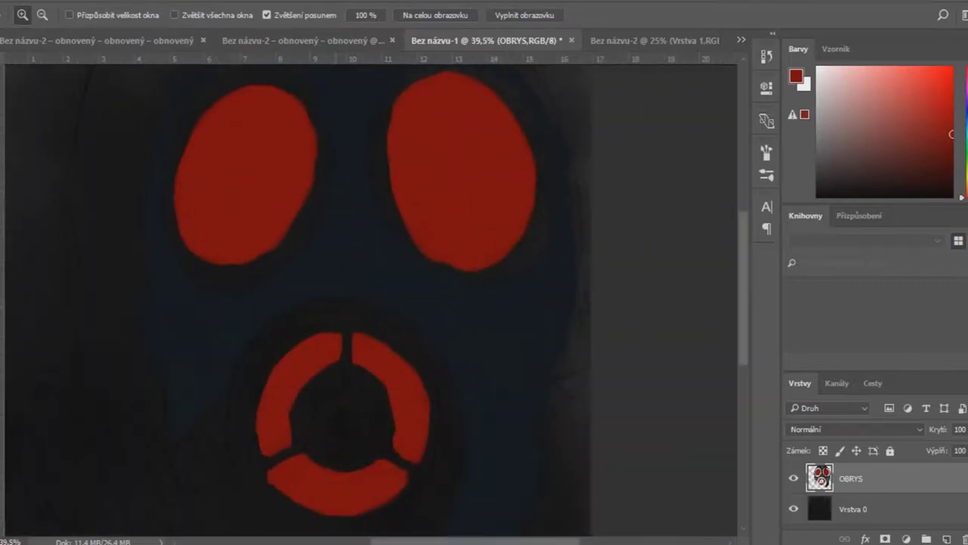
{"action": "key", "text": "b"}
{"action": "mouse_move", "coordinate": [327, 409]}
{"action": "left_mouse_down"}
{"action": "mouse_move", "coordinate": [332, 433]}
{"action": "mouse_move", "coordinate": [342, 423]}
{"action": "mouse_move", "coordinate": [328, 446]}
{"action": "mouse_move", "coordinate": [364, 415]}
{"action": "mouse_move", "coordinate": [348, 396]}
{"action": "left_mouse_up"}
{"action": "left_click_drag", "start_coordinate": [344, 448], "coordinate": [366, 447]}
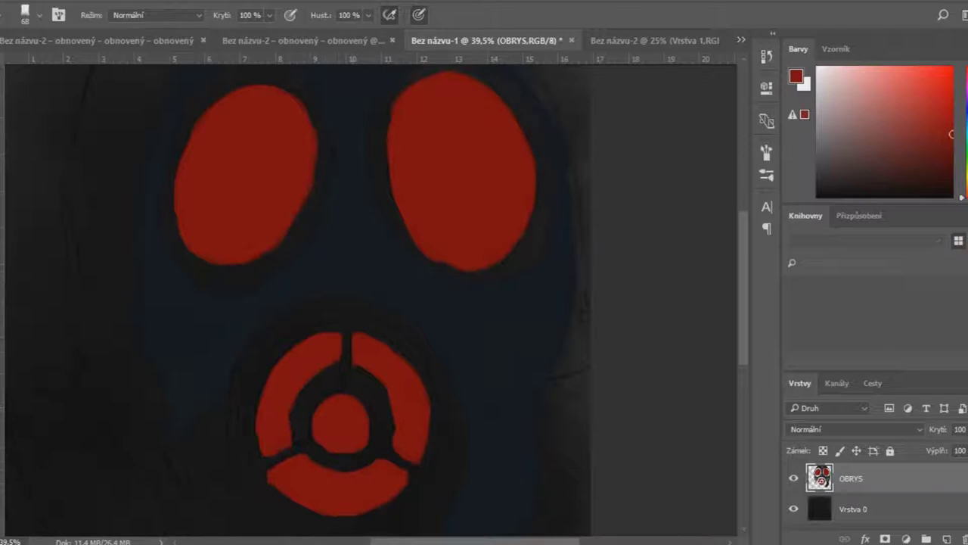
{"action": "key", "text": "ctrl+minus"}
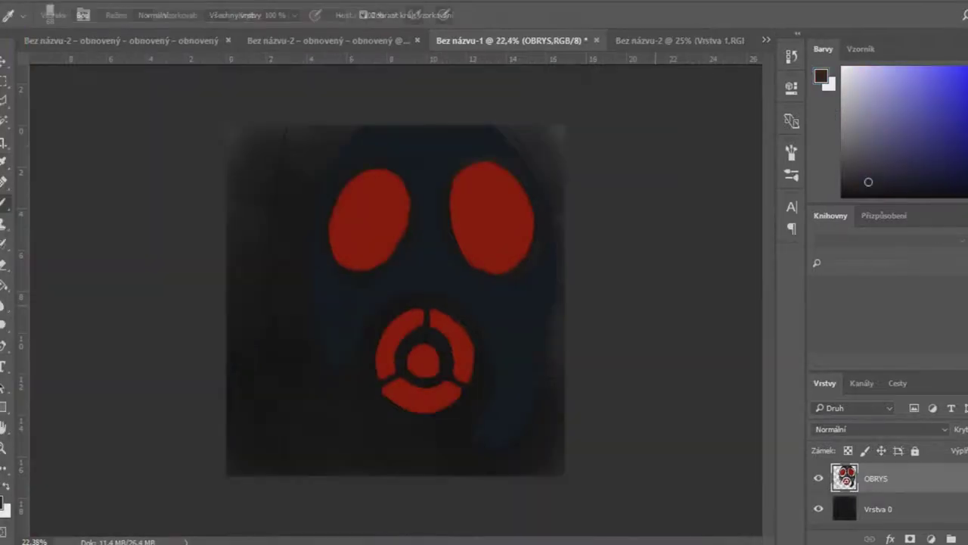
- Sketch grey strokes between the eyes, extending one upward as a ridge
{"action": "key", "text": "z"}
{"action": "key", "text": "b"}
{"action": "key", "text": "F5"}
{"action": "left_click_drag", "start_coordinate": [408, 280], "coordinate": [303, 374]}
{"action": "left_click_drag", "start_coordinate": [454, 274], "coordinate": [530, 363]}
{"action": "mouse_move", "coordinate": [445, 238]}
{"action": "left_mouse_down"}
{"action": "mouse_move", "coordinate": [453, 260]}
{"action": "mouse_move", "coordinate": [409, 208]}
{"action": "mouse_move", "coordinate": [454, 148]}
{"action": "left_mouse_up"}
- Sample a darker red from the painting and shade the left lens edge with it
{"action": "key", "text": "F5"}
{"action": "scroll", "coordinate": [446, 227], "scroll_direction": "up", "scroll_amount": 1}
{"action": "left_click", "coordinate": [442, 137], "text": "alt"}
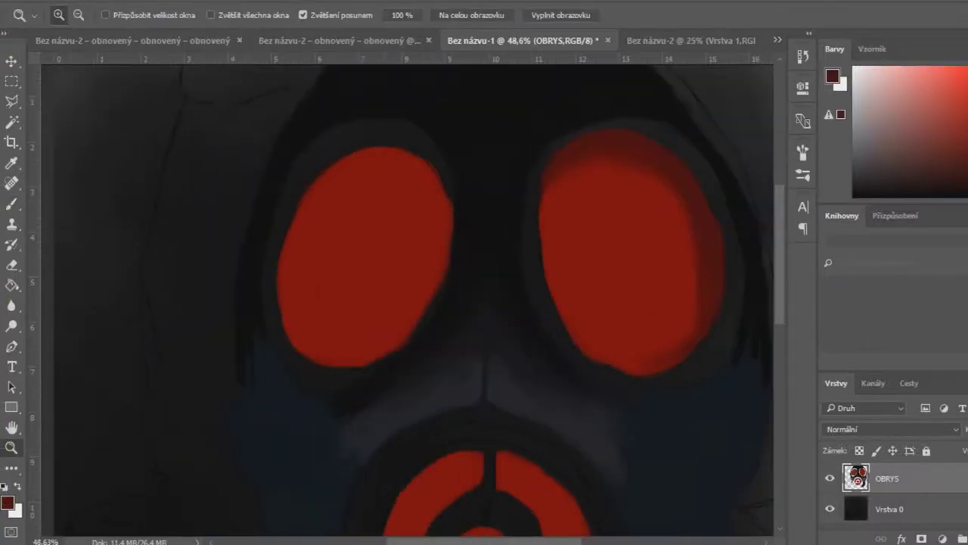
{"action": "key", "text": "b"}
{"action": "mouse_move", "coordinate": [354, 158]}
{"action": "left_mouse_down"}
{"action": "mouse_move", "coordinate": [314, 198]}
{"action": "mouse_move", "coordinate": [284, 287]}
{"action": "mouse_move", "coordinate": [316, 359]}
{"action": "left_mouse_up"}
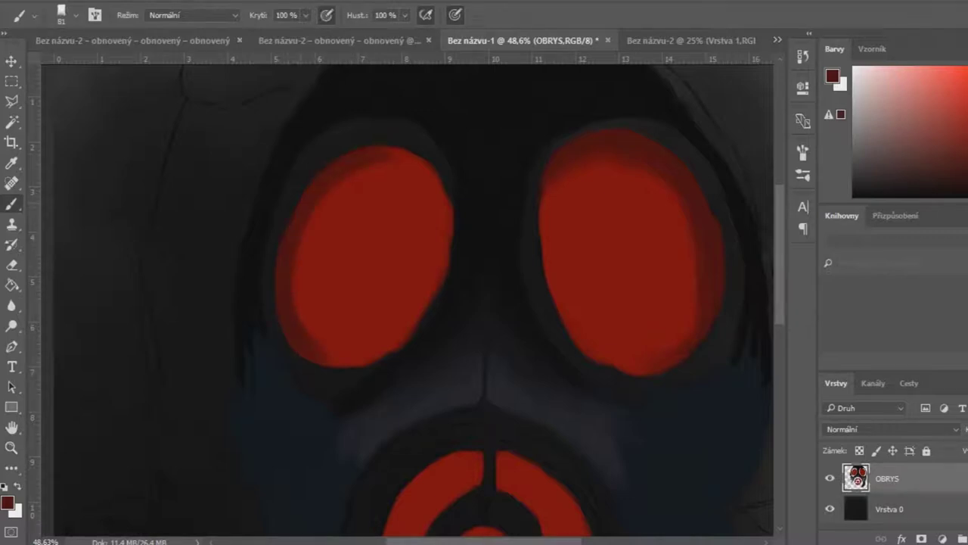
- Enlarge the brush from 63 to 149 px and shade both lens edges darker red
{"action": "left_click", "coordinate": [803, 175]}
{"action": "mouse_move", "coordinate": [674, 178]}
{"action": "left_mouse_down"}
{"action": "mouse_move", "coordinate": [660, 177]}
{"action": "mouse_move", "coordinate": [674, 178]}
{"action": "left_mouse_up"}
{"action": "left_click_drag", "start_coordinate": [306, 224], "coordinate": [299, 315]}
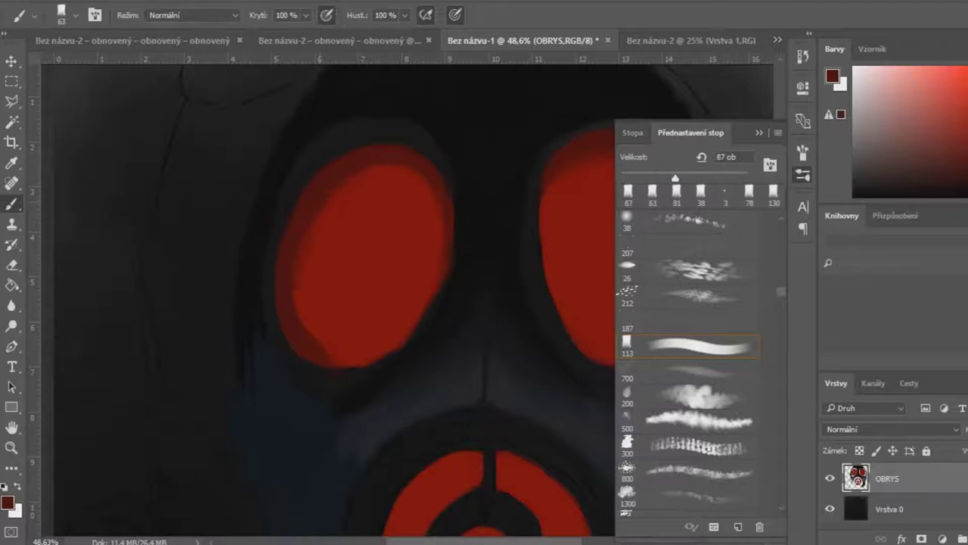
{"action": "left_click_drag", "start_coordinate": [676, 178], "coordinate": [699, 178]}
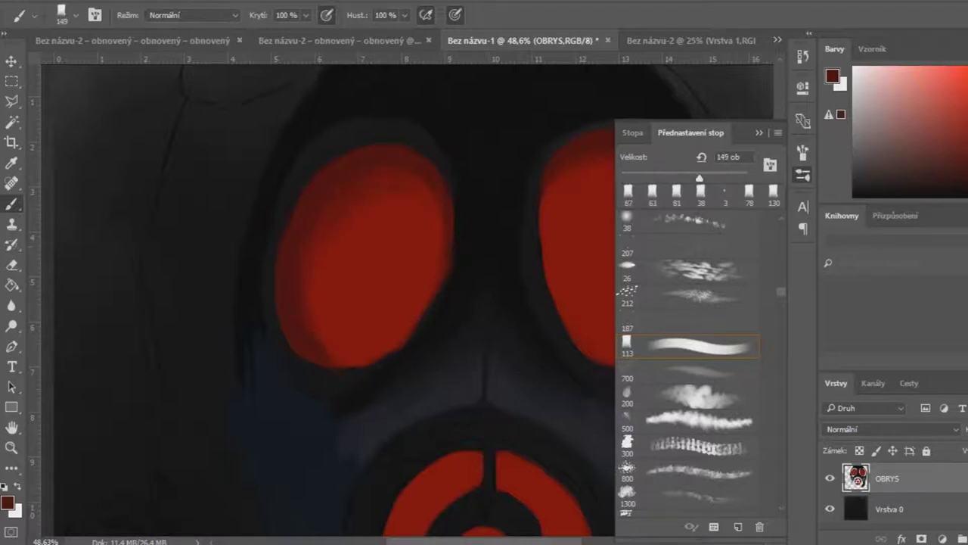
{"action": "key", "text": "F5"}
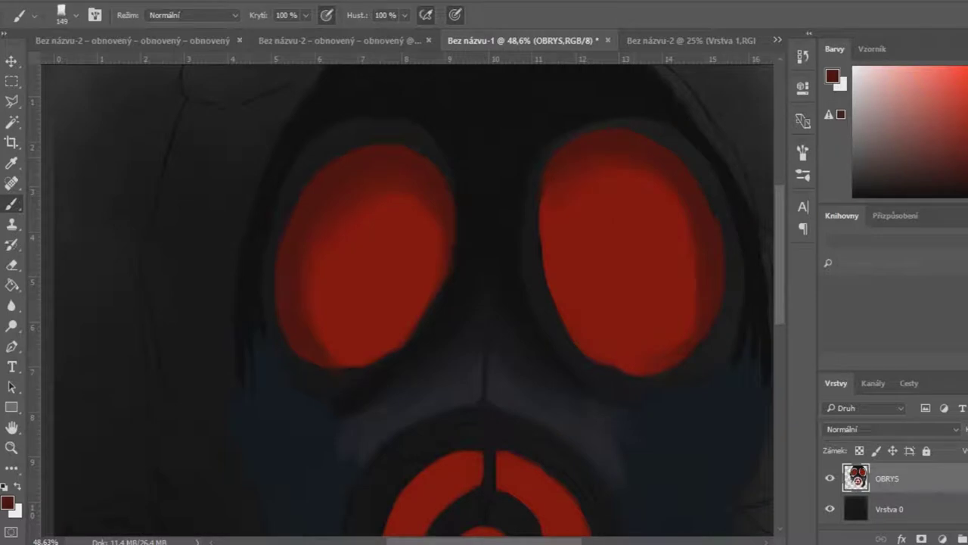
{"action": "left_click_drag", "start_coordinate": [651, 198], "coordinate": [672, 242]}
{"action": "left_click_drag", "start_coordinate": [322, 304], "coordinate": [332, 354]}
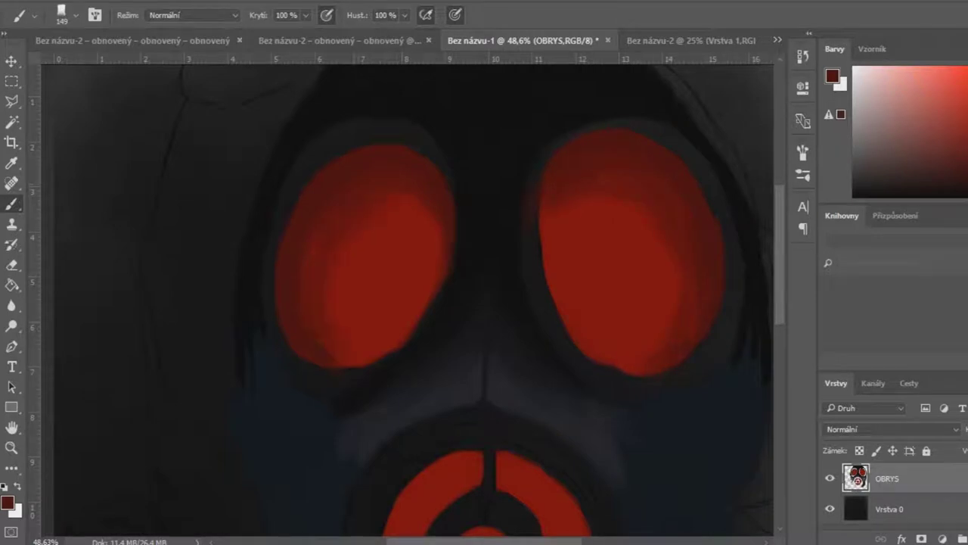
{"action": "left_click_drag", "start_coordinate": [649, 209], "coordinate": [638, 220]}
- With a 63 px brush, shade the top and right edge of the central red circle
{"action": "scroll", "coordinate": [409, 303], "scroll_direction": "down", "scroll_amount": 3}
{"action": "key", "text": "F5"}
{"action": "left_click_drag", "start_coordinate": [700, 178], "coordinate": [660, 177]}
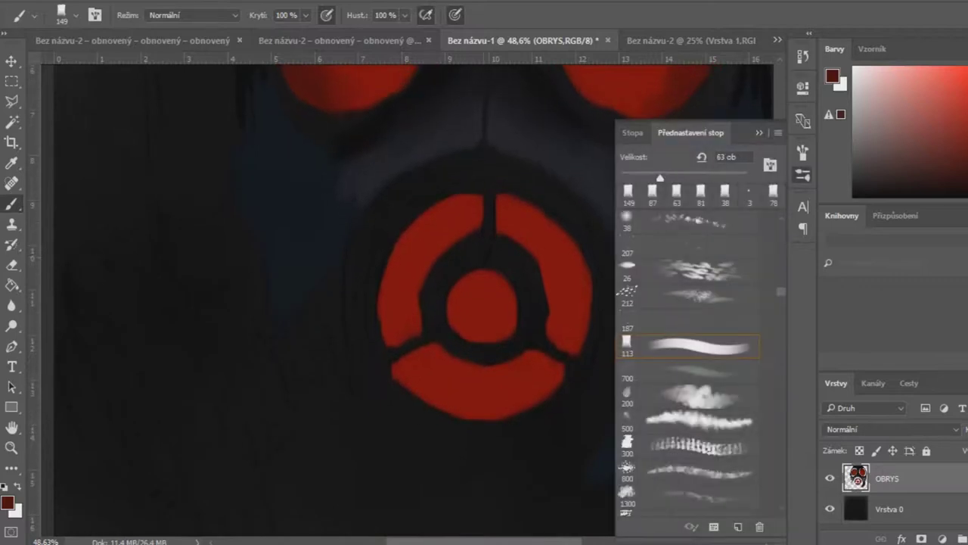
{"action": "left_click_drag", "start_coordinate": [472, 282], "coordinate": [512, 289]}
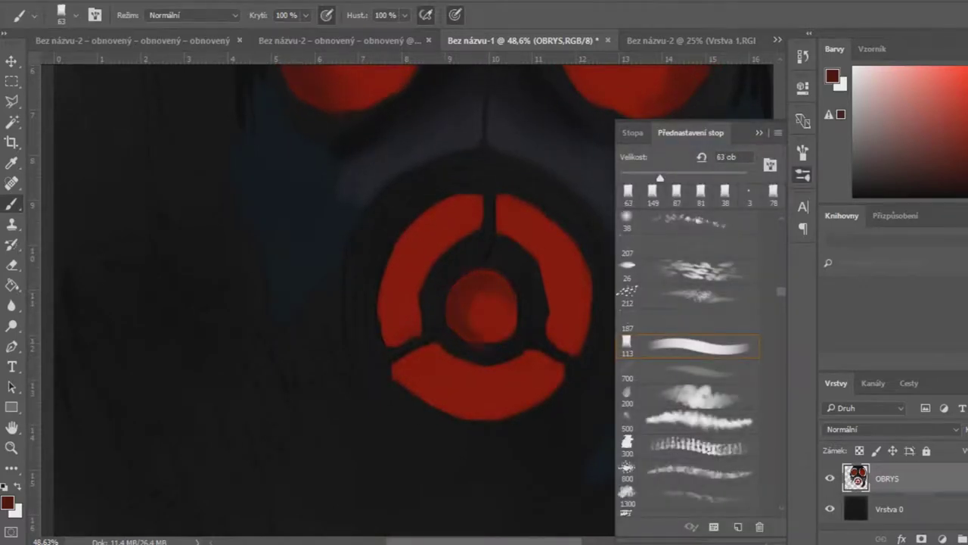
{"action": "left_click_drag", "start_coordinate": [510, 322], "coordinate": [513, 328]}
- With a 49 px brush, darken the ring's left and upper-right edges and the lower segment's right end
{"action": "left_click_drag", "start_coordinate": [660, 177], "coordinate": [650, 177]}
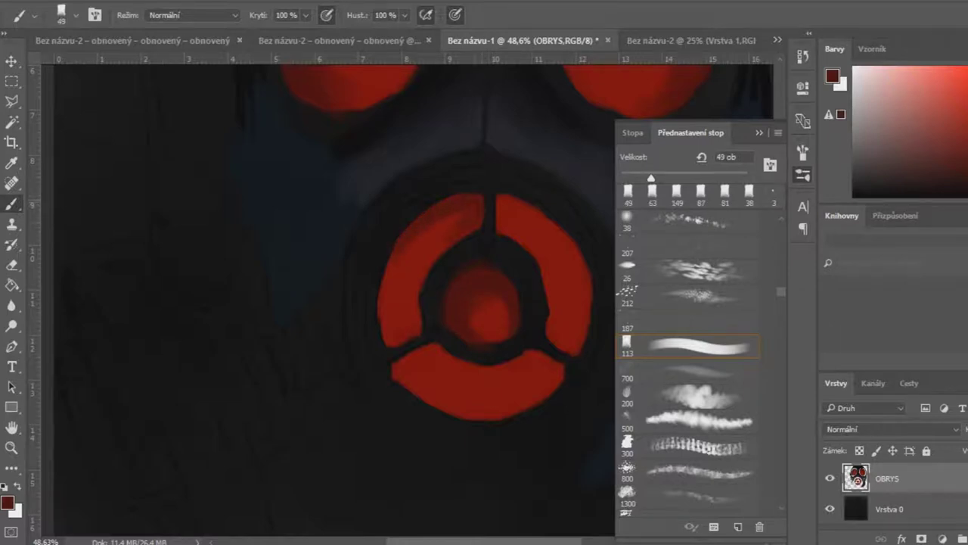
{"action": "left_click_drag", "start_coordinate": [391, 265], "coordinate": [384, 334]}
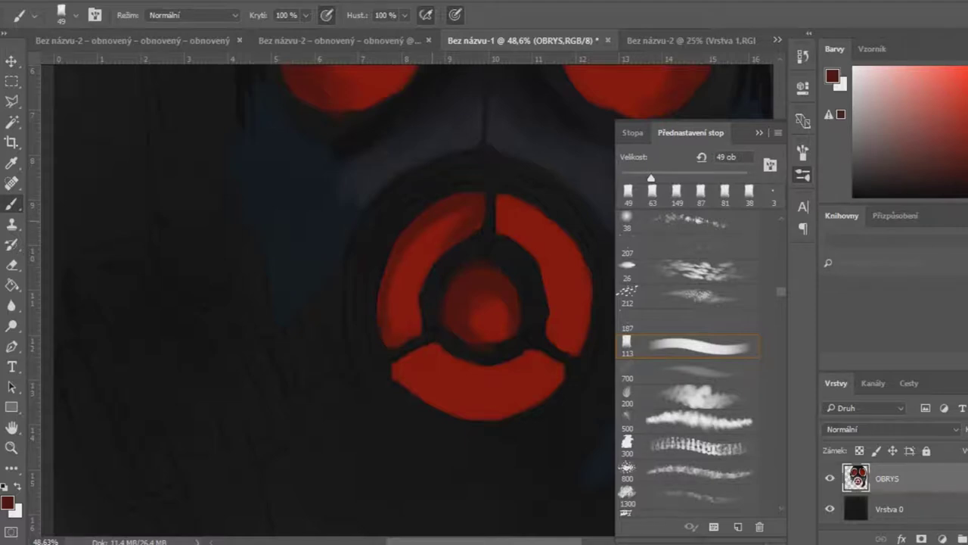
{"action": "mouse_move", "coordinate": [521, 206]}
{"action": "left_mouse_down"}
{"action": "mouse_move", "coordinate": [545, 221]}
{"action": "mouse_move", "coordinate": [588, 302]}
{"action": "left_mouse_up"}
{"action": "left_click_drag", "start_coordinate": [510, 226], "coordinate": [522, 242]}
{"action": "left_click_drag", "start_coordinate": [581, 329], "coordinate": [581, 341]}
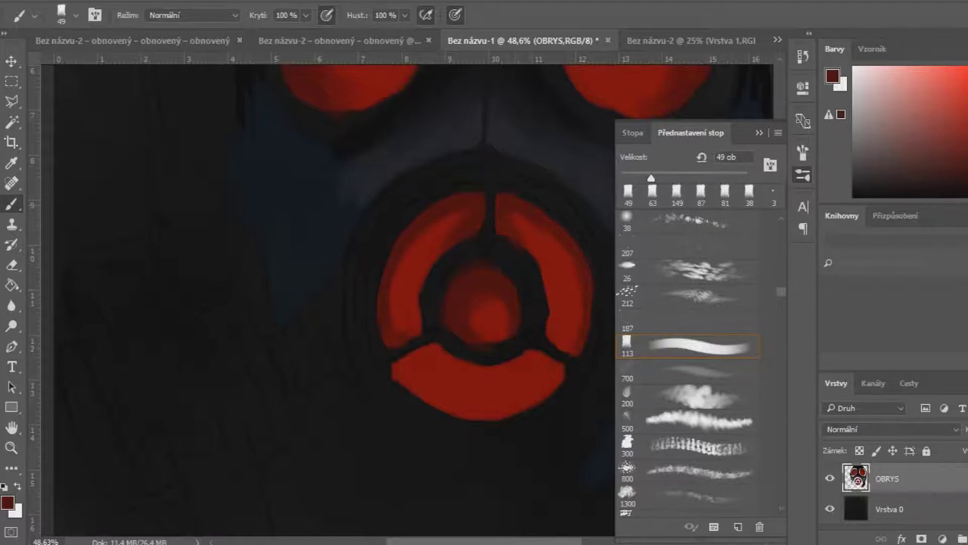
{"action": "left_click", "coordinate": [802, 175]}
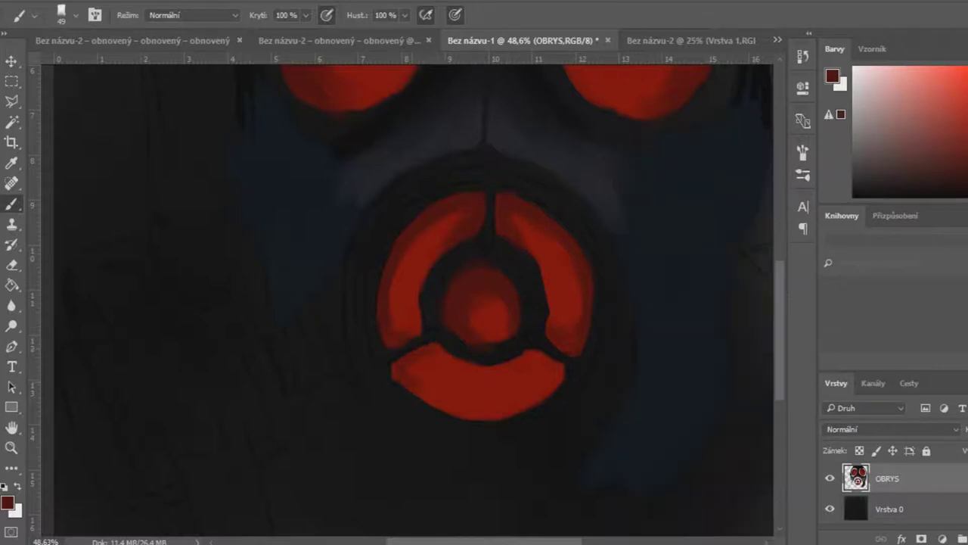
{"action": "mouse_move", "coordinate": [533, 354]}
{"action": "left_mouse_down"}
{"action": "mouse_move", "coordinate": [551, 369]}
{"action": "mouse_move", "coordinate": [529, 401]}
{"action": "left_mouse_up"}
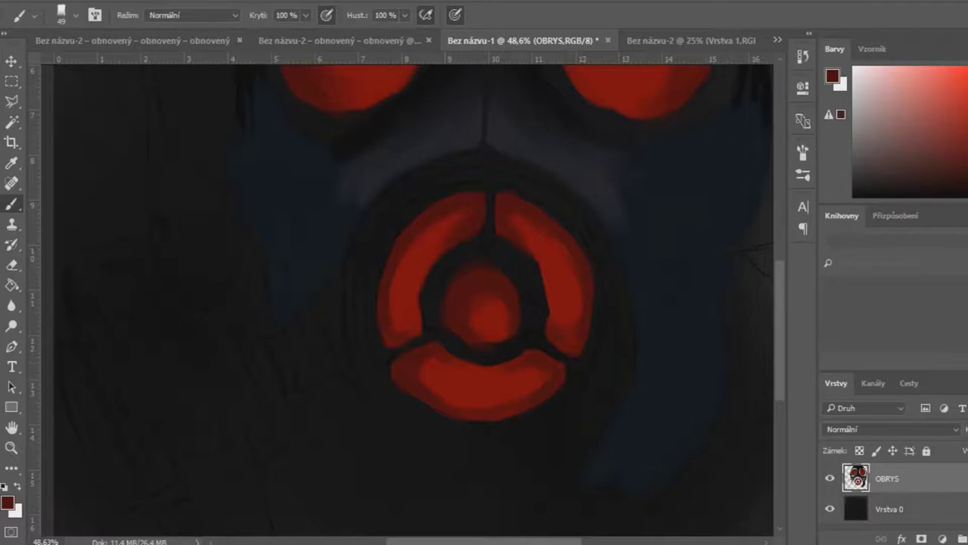
{"action": "left_click", "coordinate": [802, 174]}
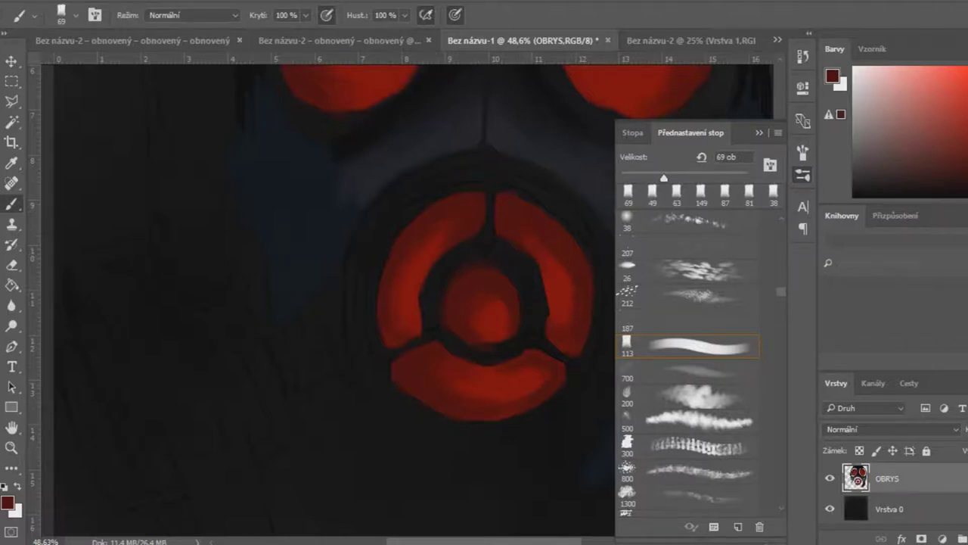
- Darken the inner edges of both lenses, then brighten the left lens's lower-left edge with a 116 px brush
{"action": "scroll", "coordinate": [409, 303], "scroll_direction": "up", "scroll_amount": 5}
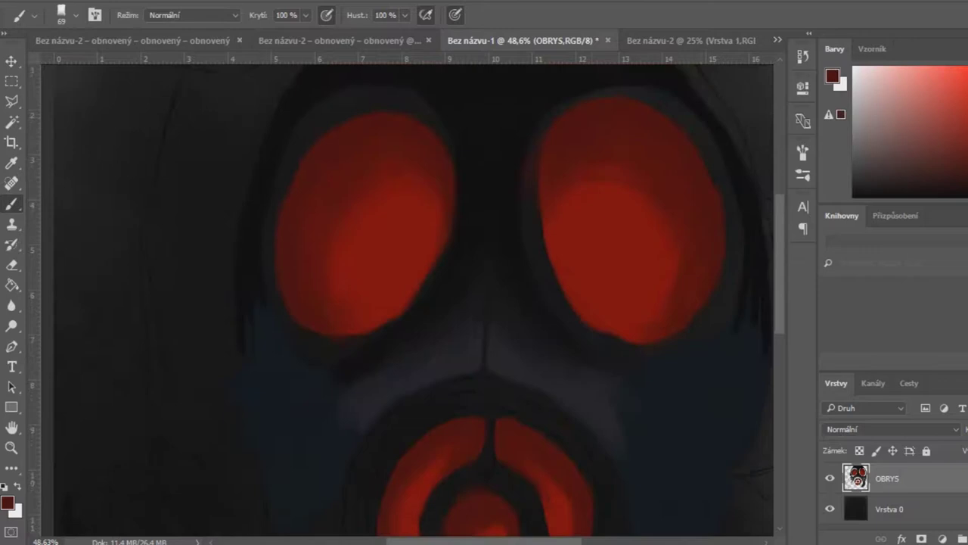
{"action": "left_click_drag", "start_coordinate": [549, 224], "coordinate": [550, 256]}
{"action": "left_click_drag", "start_coordinate": [434, 230], "coordinate": [433, 254]}
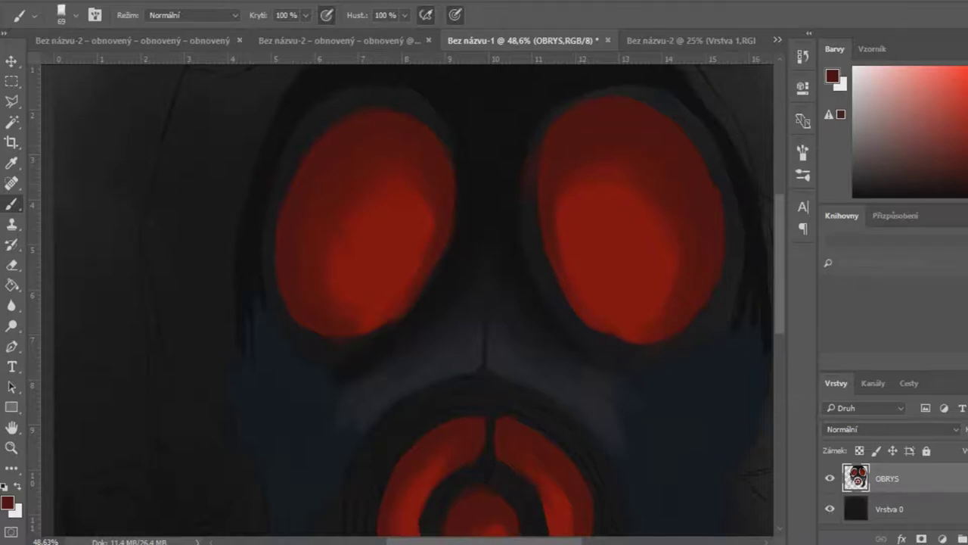
{"action": "left_click", "coordinate": [802, 174]}
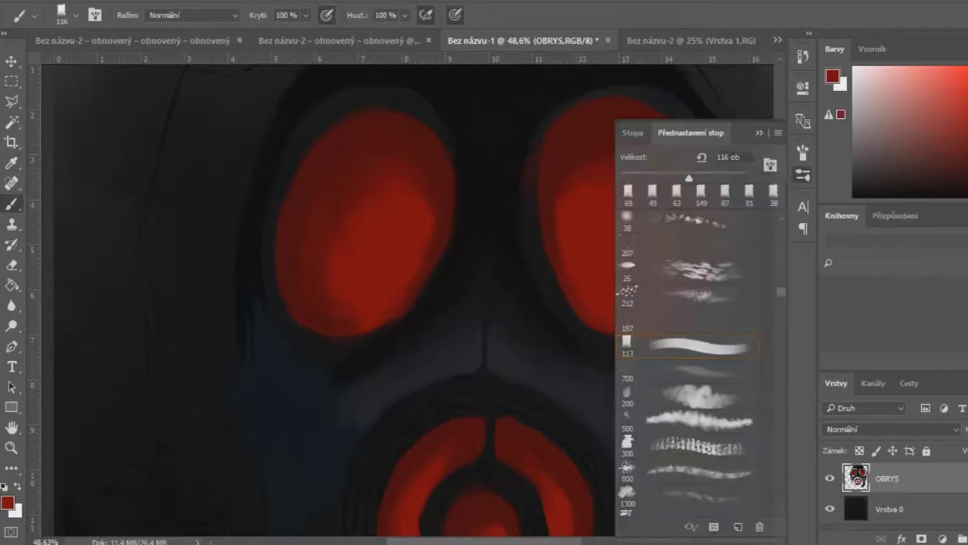
{"action": "left_click", "coordinate": [803, 174]}
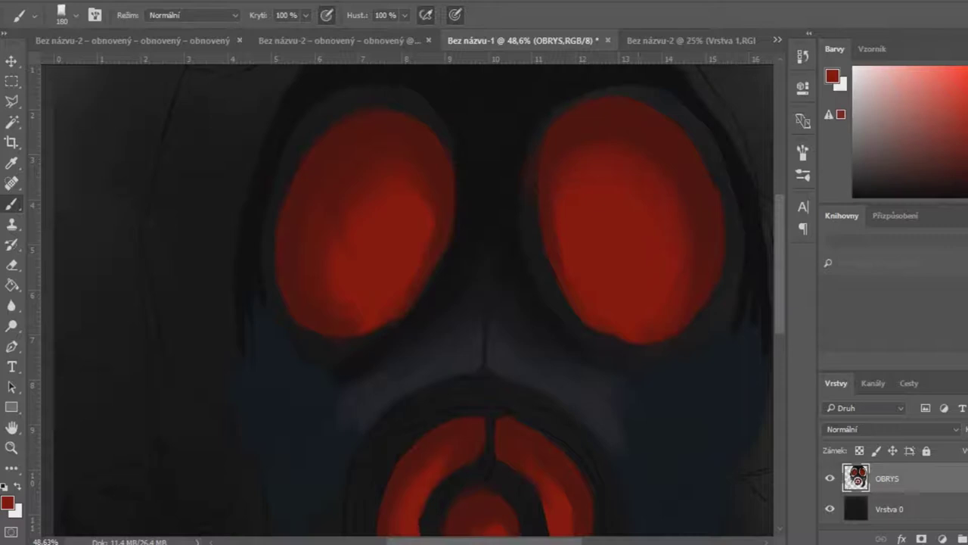
{"action": "left_click_drag", "start_coordinate": [318, 299], "coordinate": [337, 321]}
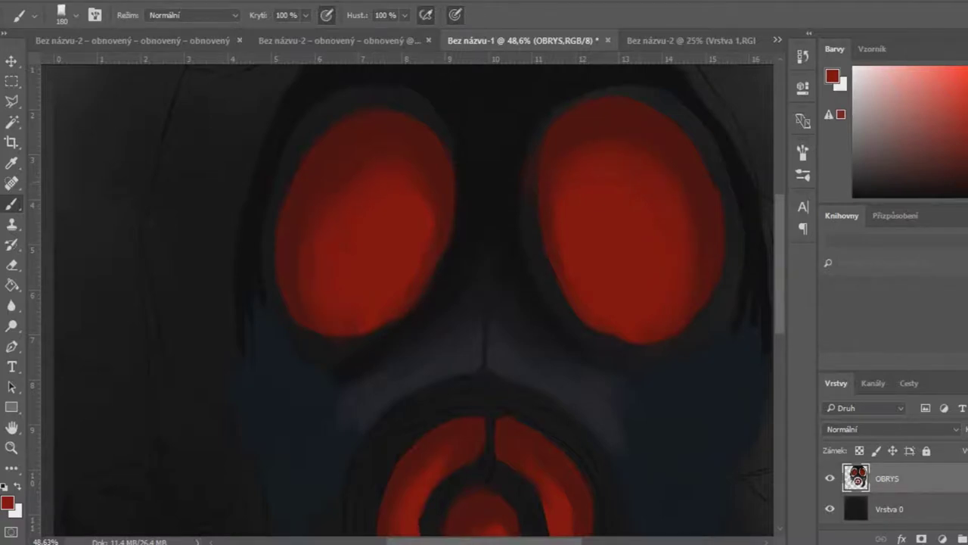
{"action": "scroll", "coordinate": [408, 302], "scroll_direction": "down", "scroll_amount": 5}
{"action": "left_click", "coordinate": [803, 174]}
{"action": "left_click_drag", "start_coordinate": [709, 178], "coordinate": [682, 178]}
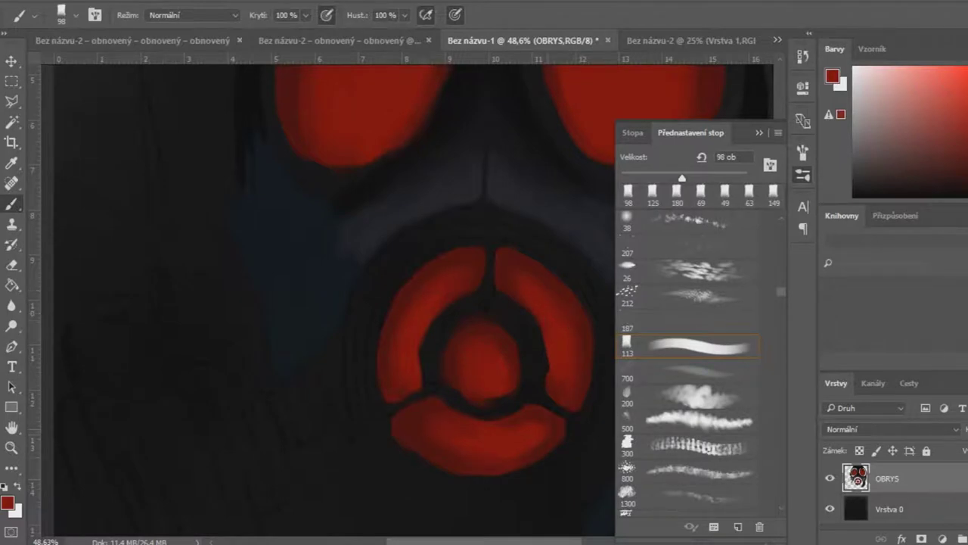
- Reset colours to black and white and set the brush size to 68 px
{"action": "key", "text": "z"}
{"action": "key", "text": "d"}
{"action": "key", "text": "i"}
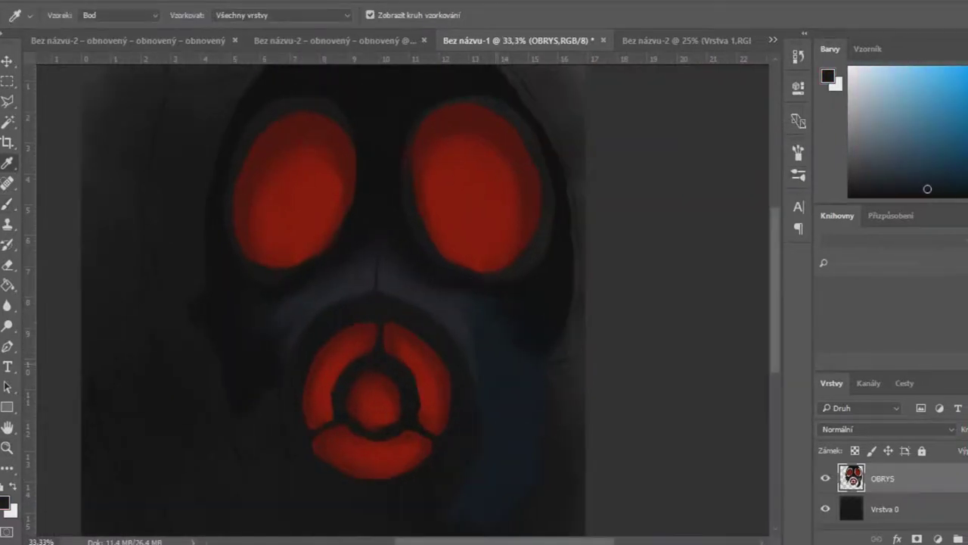
{"action": "key", "text": "b"}
{"action": "left_click", "coordinate": [798, 174]}
{"action": "left_click_drag", "start_coordinate": [648, 178], "coordinate": [659, 178]}
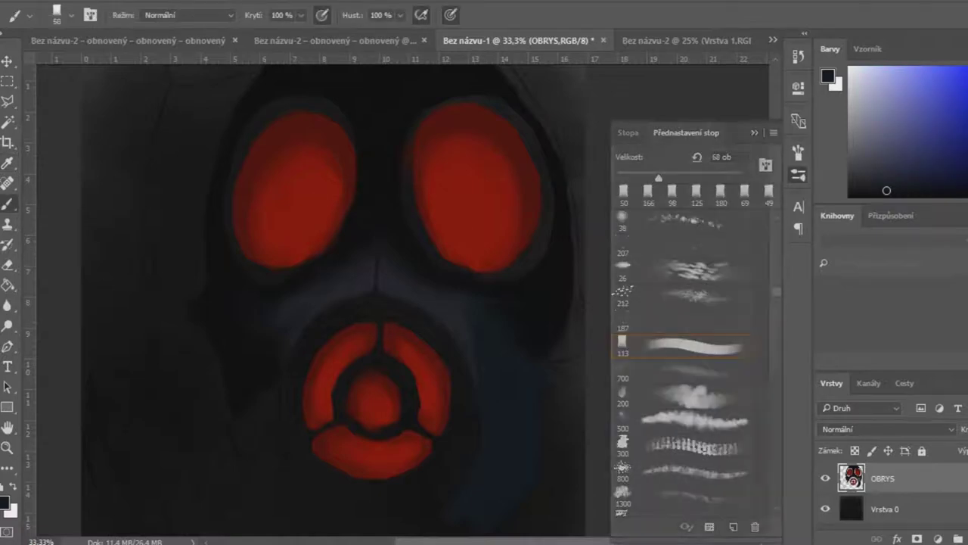
{"action": "scroll", "coordinate": [333, 302], "scroll_direction": "up", "scroll_amount": 2}
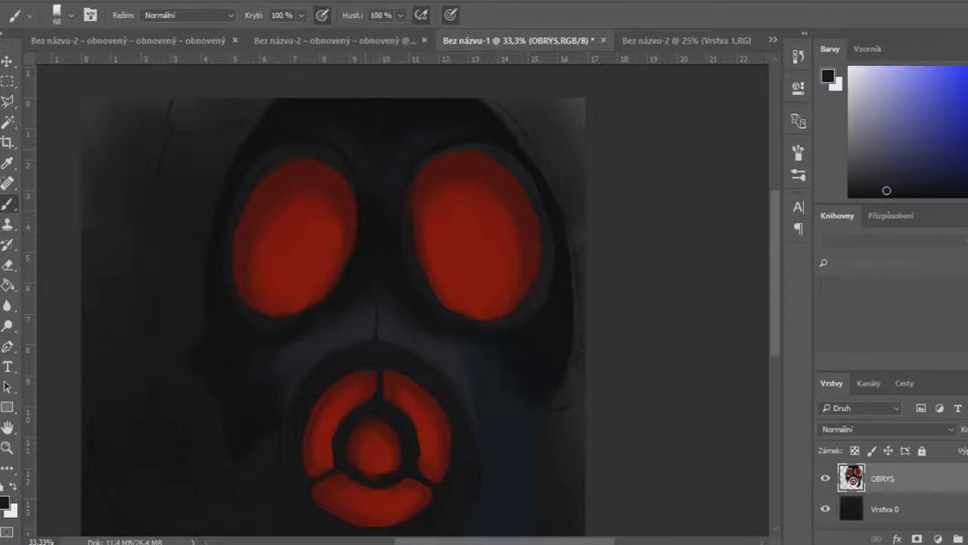
{"action": "left_click", "coordinate": [798, 174]}
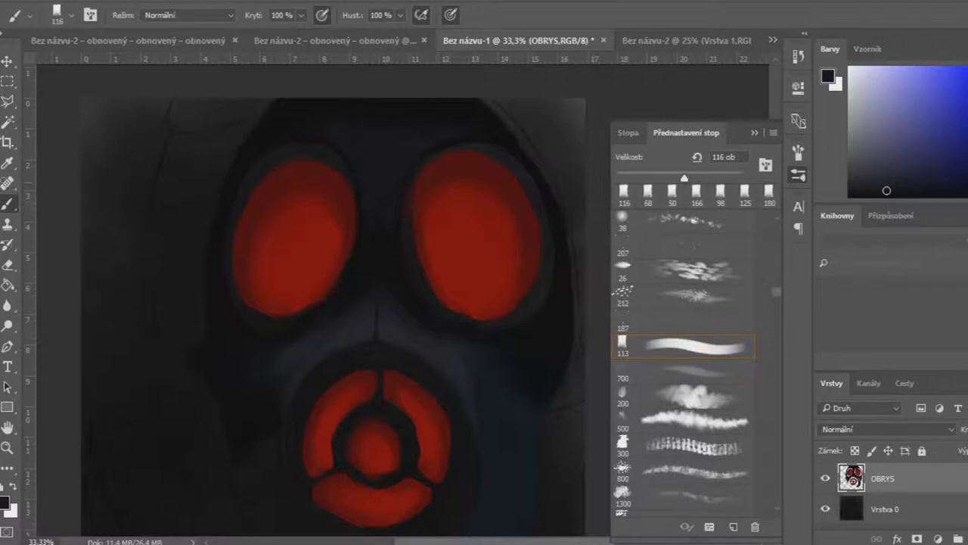
- Sample the red lens and dark blue mask colours, settling on a near-black blue
{"action": "key", "text": "alt"}
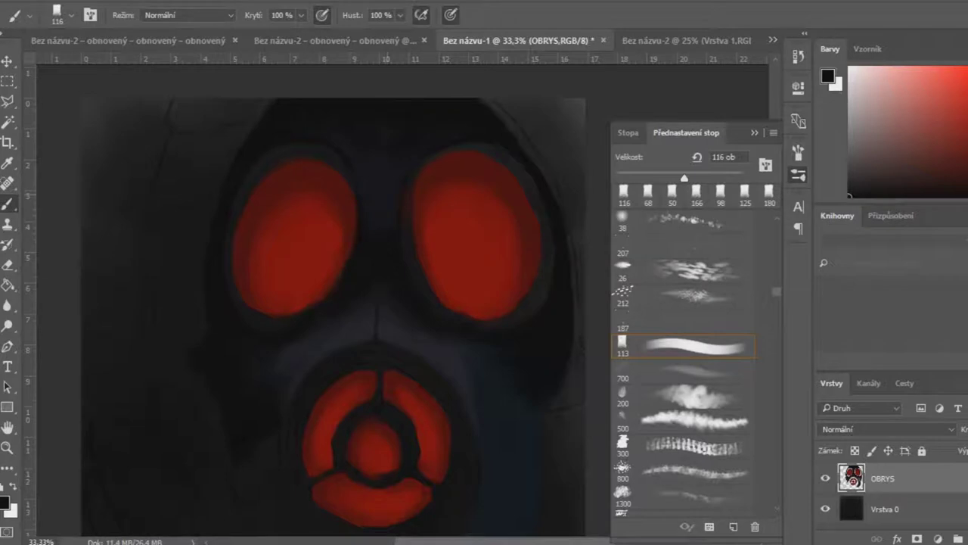
{"action": "key", "text": "alt"}
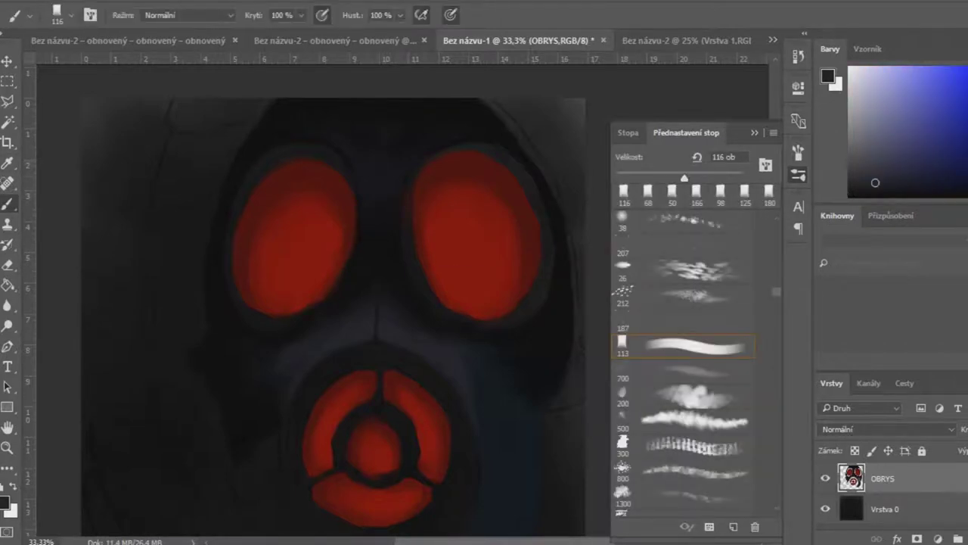
{"action": "key", "text": "bracketleft"}
{"action": "key", "text": "bracketleft"}
{"action": "key", "text": "bracketleft"}
{"action": "key", "text": "bracketleft"}
{"action": "key", "text": "bracketleft"}
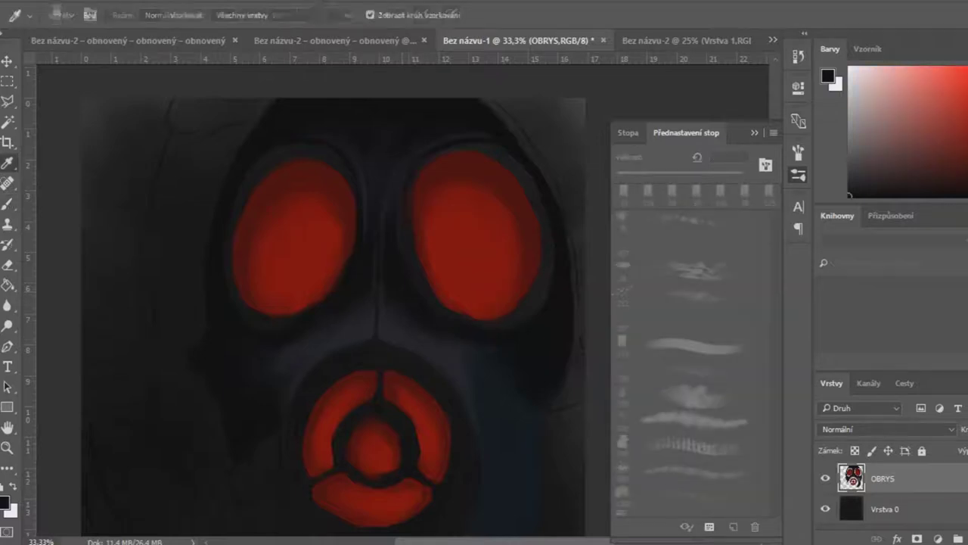
{"action": "key", "text": "bracketright"}
{"action": "key", "text": "bracketright"}
{"action": "key", "text": "bracketright"}
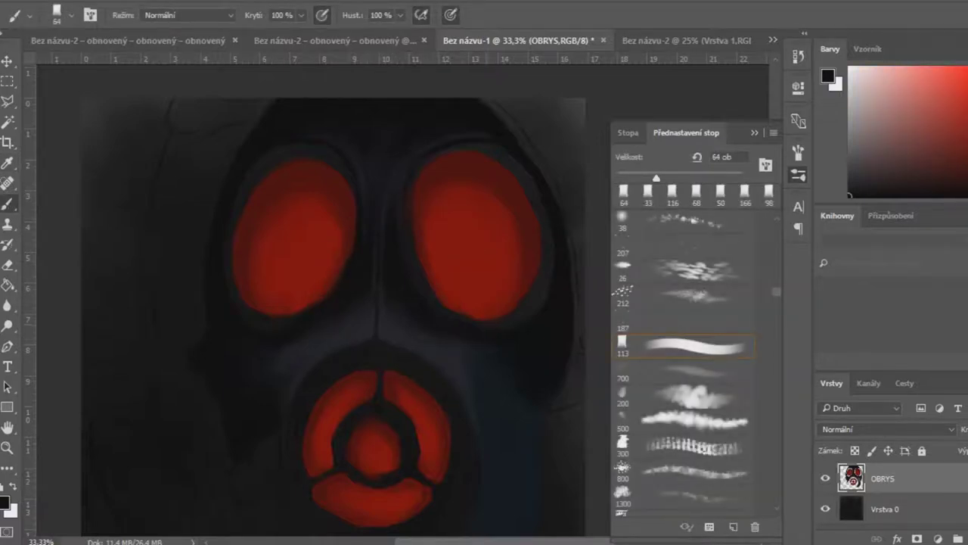
{"action": "left_click", "coordinate": [500, 424], "text": "alt"}
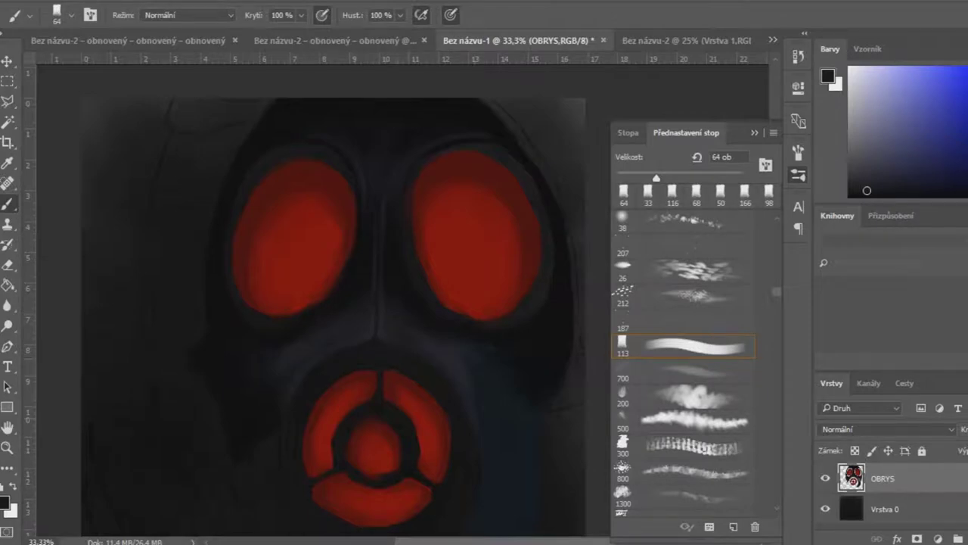
{"action": "key", "text": "i"}
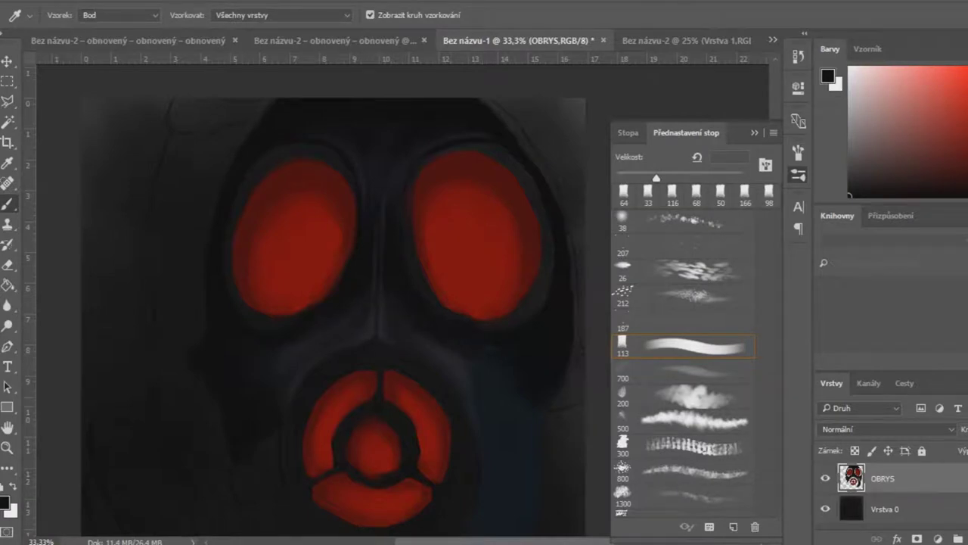
{"action": "key", "text": "b"}
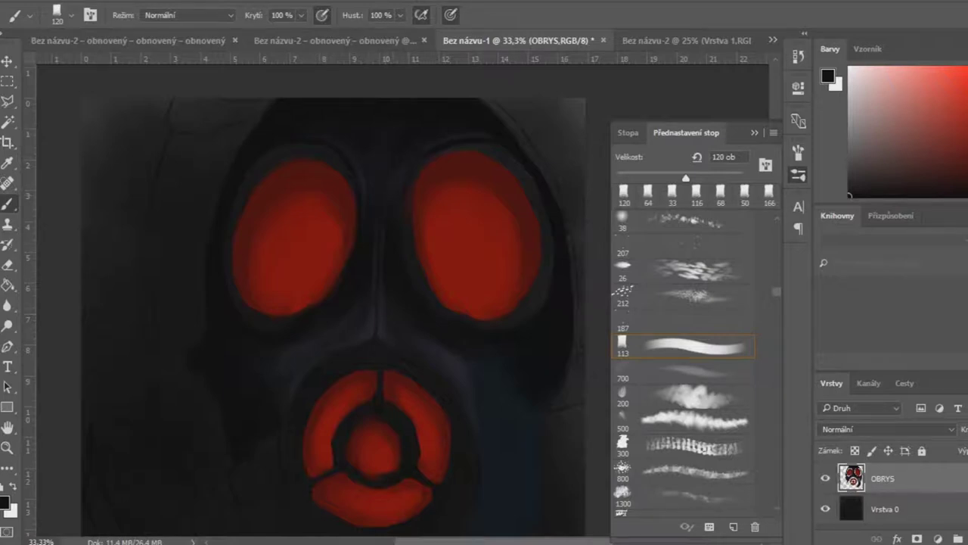
{"action": "key", "text": "F5"}
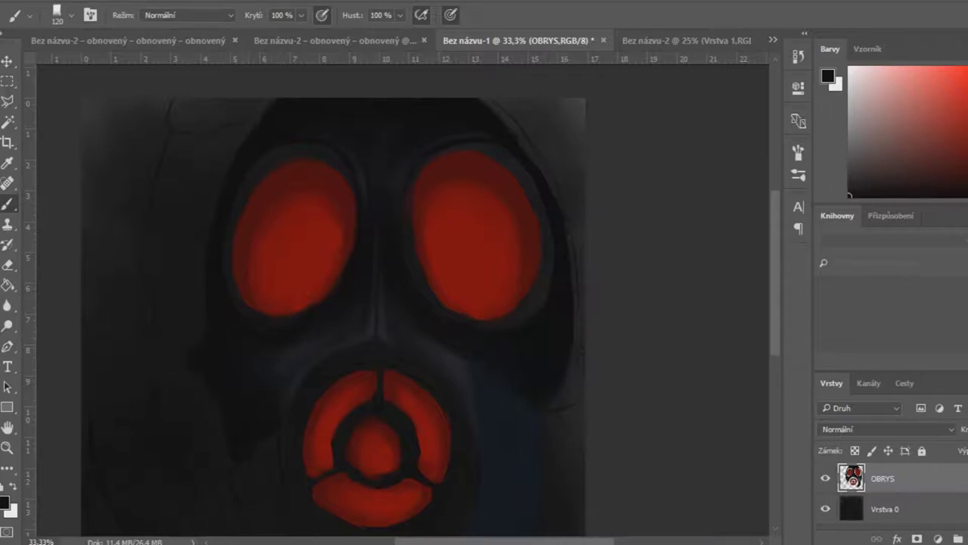
- With an 80 px brush, darken the left edge of the right lens, undoing a left-lens stroke
{"action": "left_click", "coordinate": [828, 76]}
{"action": "left_click", "coordinate": [810, 106]}
{"action": "left_click", "coordinate": [798, 174]}
{"action": "key", "text": "bracketleft"}
{"action": "key", "text": "bracketleft"}
{"action": "key", "text": "bracketleft"}
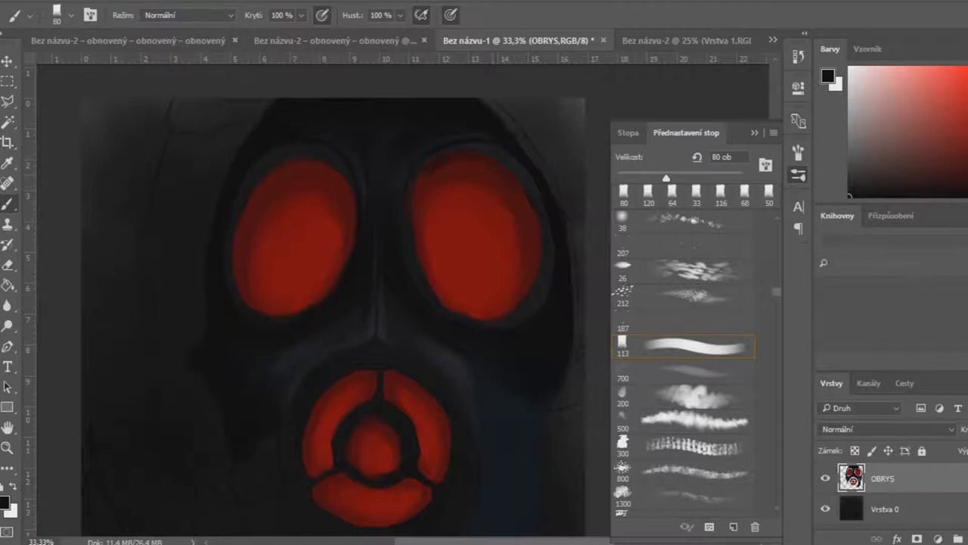
{"action": "left_click_drag", "start_coordinate": [416, 202], "coordinate": [421, 250]}
{"action": "left_click_drag", "start_coordinate": [302, 162], "coordinate": [254, 203]}
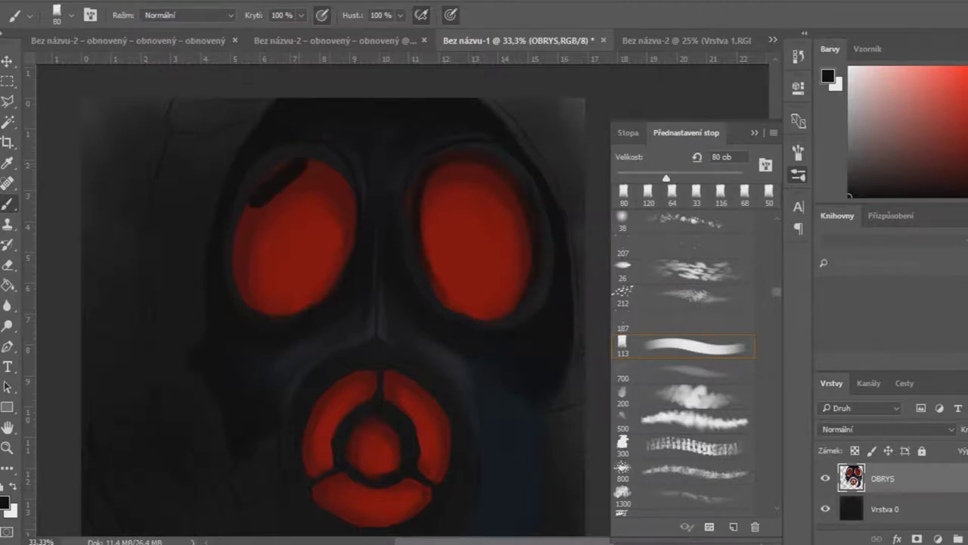
{"action": "key", "text": "ctrl+z"}
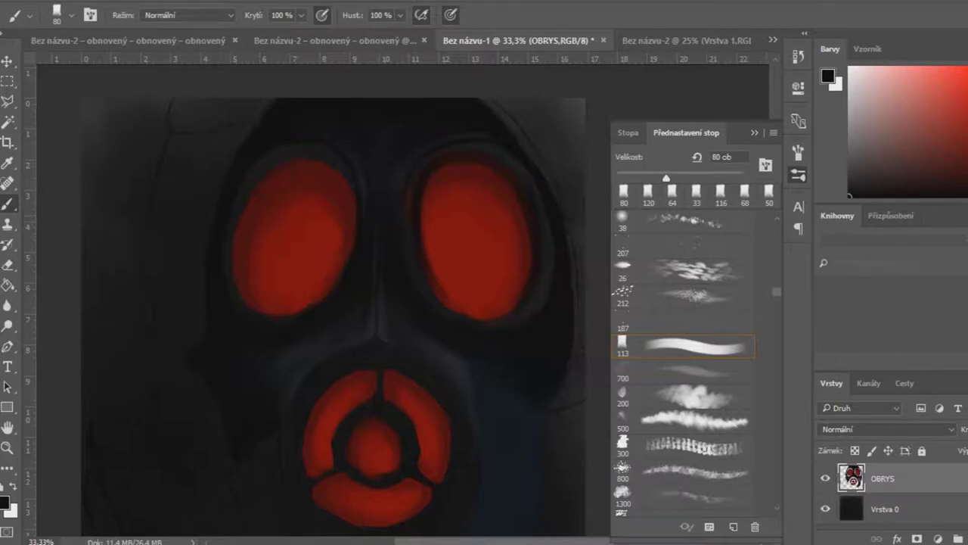
- With a 62 px brush, shade the filter's inner circle and the top, sides and bottom of its red ring
{"action": "left_click", "coordinate": [696, 347]}
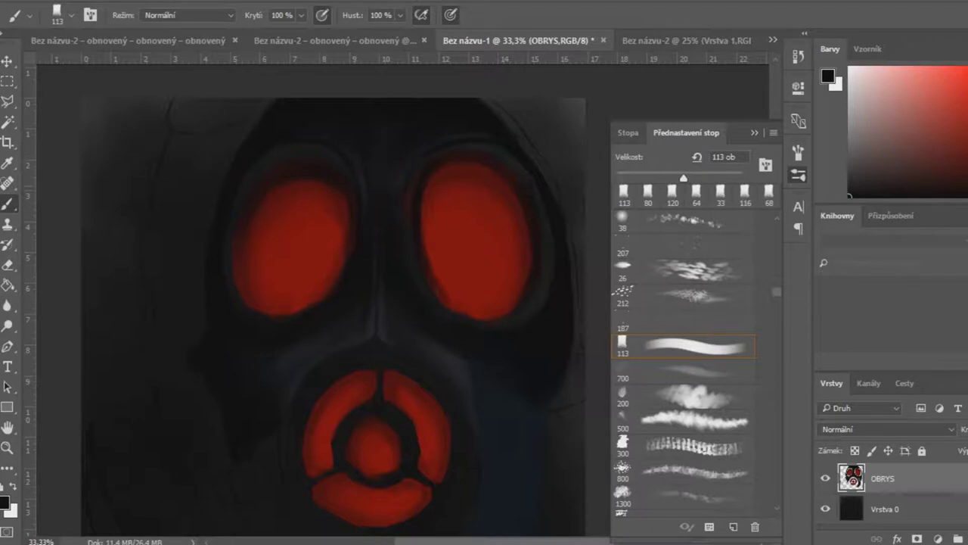
{"action": "left_click_drag", "start_coordinate": [683, 178], "coordinate": [655, 178]}
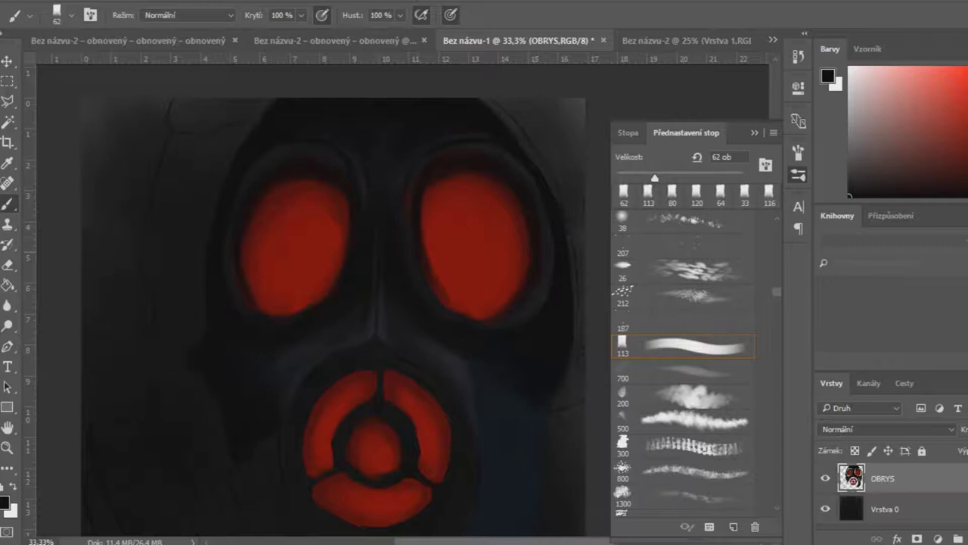
{"action": "mouse_move", "coordinate": [362, 433]}
{"action": "left_mouse_down"}
{"action": "mouse_move", "coordinate": [340, 486]}
{"action": "mouse_move", "coordinate": [371, 497]}
{"action": "mouse_move", "coordinate": [401, 488]}
{"action": "mouse_move", "coordinate": [356, 494]}
{"action": "left_mouse_up"}
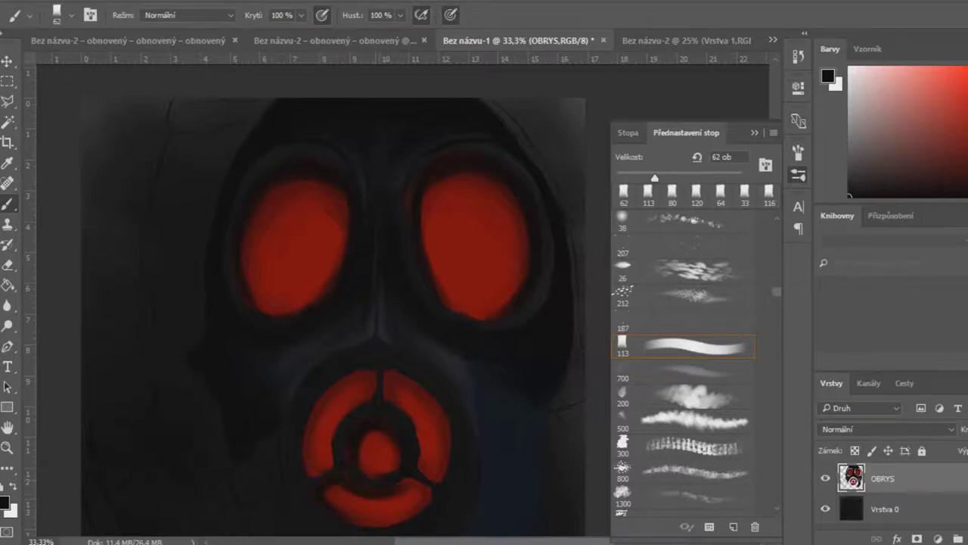
{"action": "left_click_drag", "start_coordinate": [368, 392], "coordinate": [338, 426]}
{"action": "left_click_drag", "start_coordinate": [354, 377], "coordinate": [318, 405]}
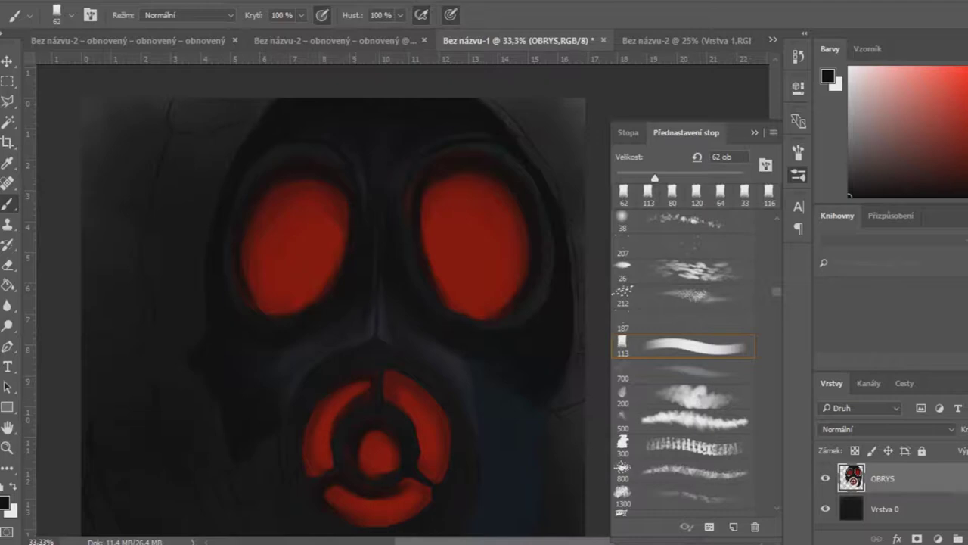
{"action": "left_click_drag", "start_coordinate": [368, 383], "coordinate": [356, 395]}
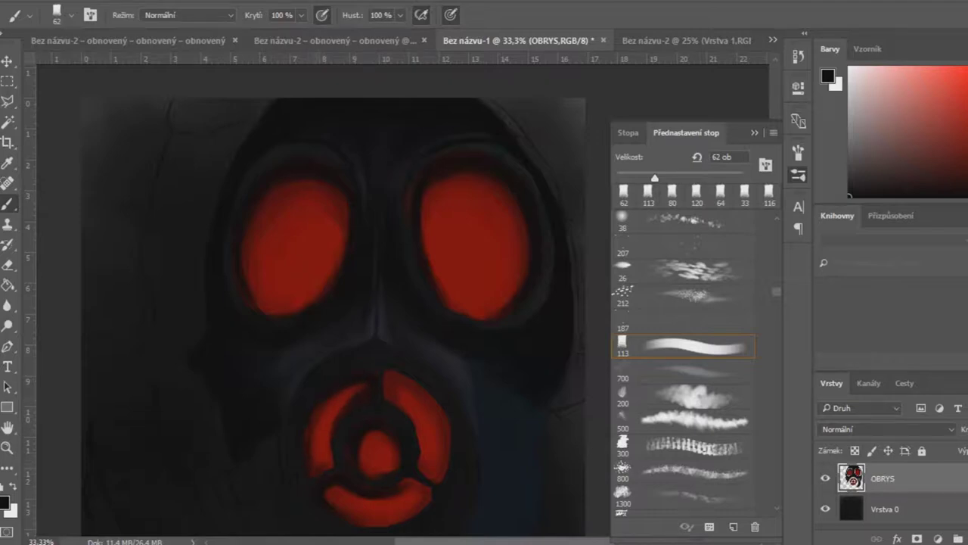
{"action": "left_click_drag", "start_coordinate": [387, 374], "coordinate": [423, 466]}
{"action": "left_click_drag", "start_coordinate": [397, 375], "coordinate": [445, 420]}
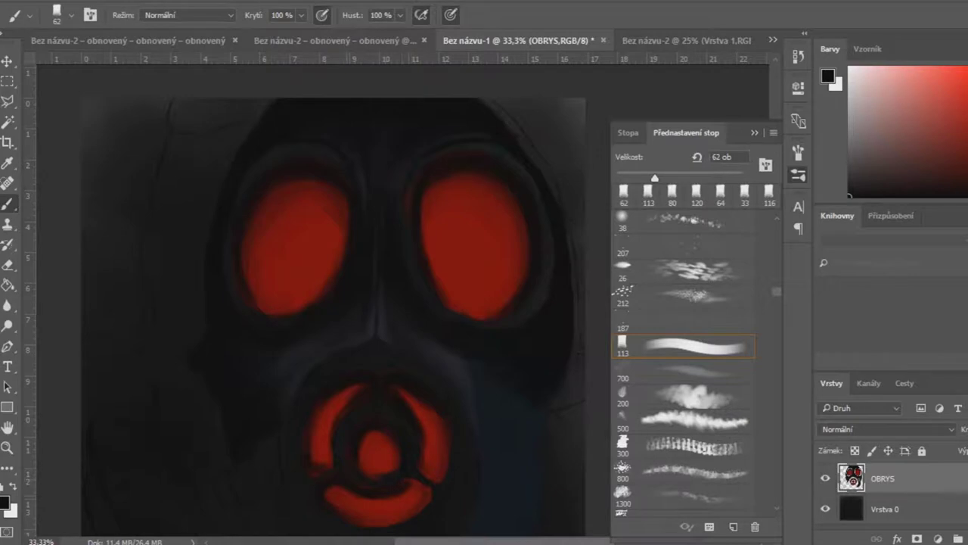
{"action": "left_click_drag", "start_coordinate": [365, 524], "coordinate": [381, 524]}
- With a 147 px brush, darken both lenses' edges, then brighten the filter centre's top with sampled dark red
{"action": "left_click_drag", "start_coordinate": [655, 177], "coordinate": [694, 178]}
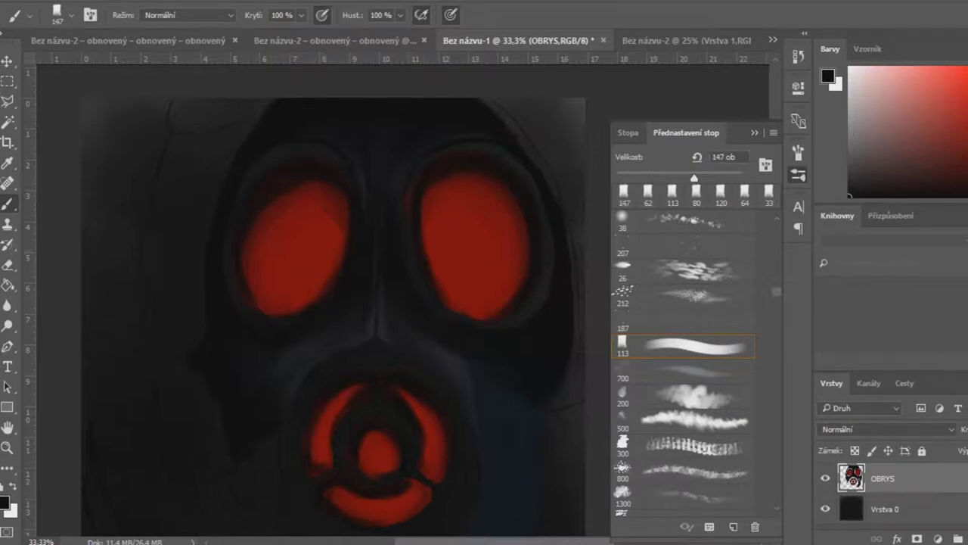
{"action": "left_click_drag", "start_coordinate": [463, 191], "coordinate": [435, 242]}
{"action": "mouse_move", "coordinate": [249, 257]}
{"action": "left_mouse_down"}
{"action": "mouse_move", "coordinate": [261, 302]}
{"action": "mouse_move", "coordinate": [317, 310]}
{"action": "left_mouse_up"}
{"action": "mouse_move", "coordinate": [448, 292]}
{"action": "left_mouse_down"}
{"action": "mouse_move", "coordinate": [469, 314]}
{"action": "mouse_move", "coordinate": [502, 307]}
{"action": "left_mouse_up"}
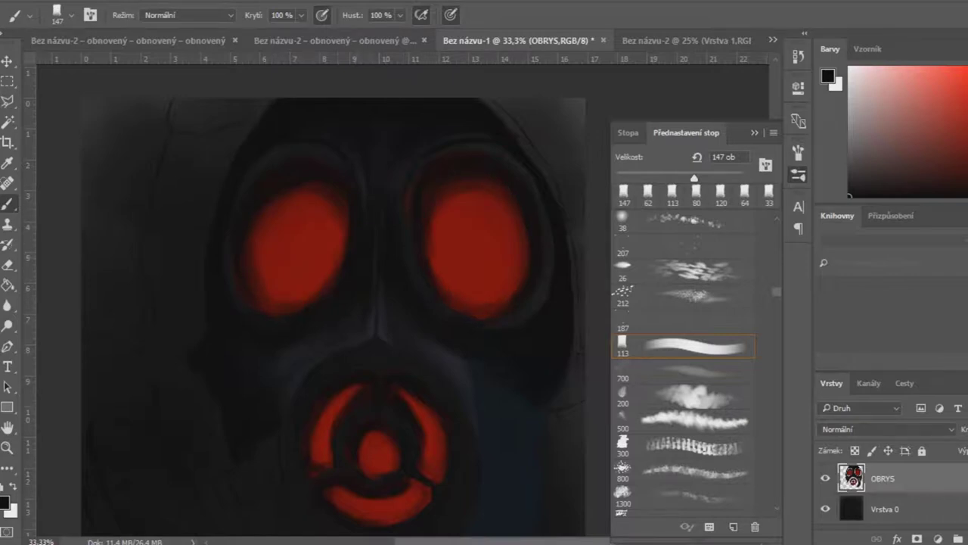
{"action": "left_click", "coordinate": [532, 249], "text": "alt"}
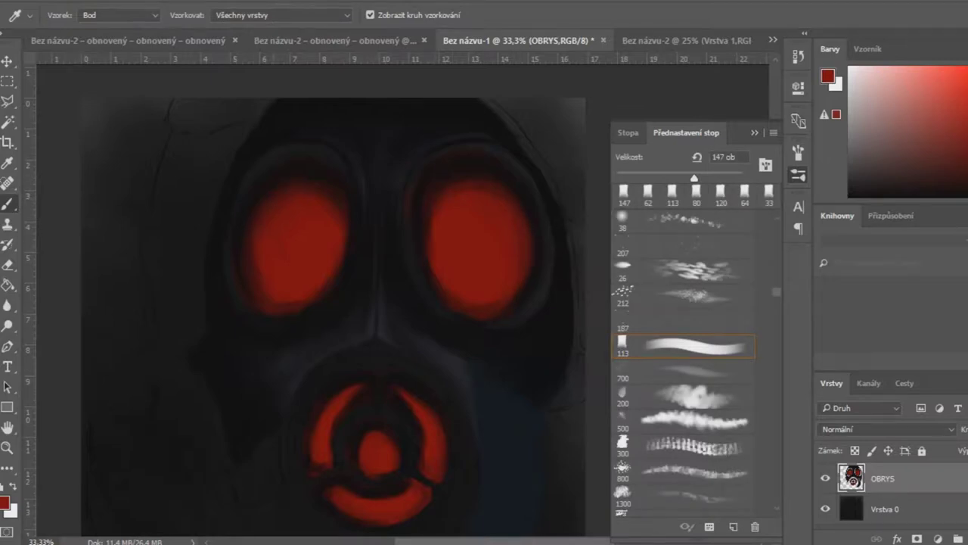
{"action": "left_click", "coordinate": [368, 436]}
- Reduce the brush size back to 62 px
{"action": "key", "text": "F5"}
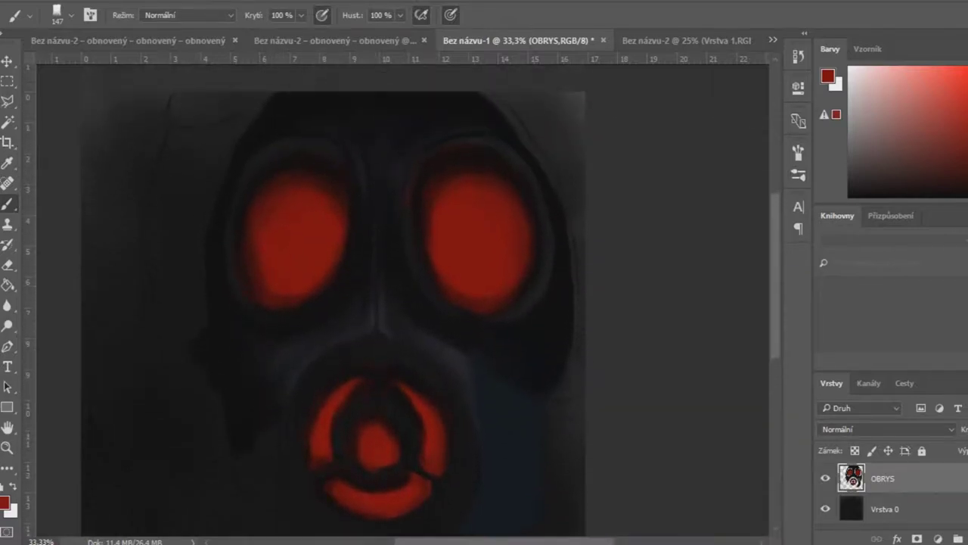
{"action": "key", "text": "F5"}
{"action": "key", "text": "bracketleft"}
{"action": "key", "text": "bracketleft"}
{"action": "key", "text": "bracketleft"}
{"action": "key", "text": "bracketleft"}
{"action": "key", "text": "bracketleft"}
{"action": "key", "text": "bracketleft"}
{"action": "key", "text": "bracketleft"}
{"action": "key", "text": "bracketleft"}
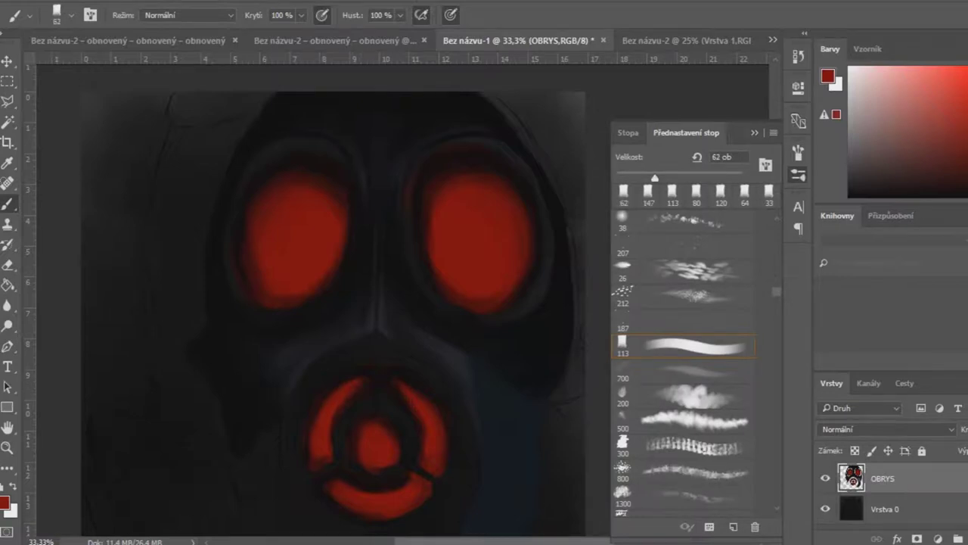
{"action": "key", "text": "F5"}
- Zoom in on the eye lenses and sample a dark blue-black tone from the mask
{"action": "key", "text": "z"}
{"action": "scroll", "coordinate": [431, 302], "scroll_direction": "up", "scroll_amount": 3}
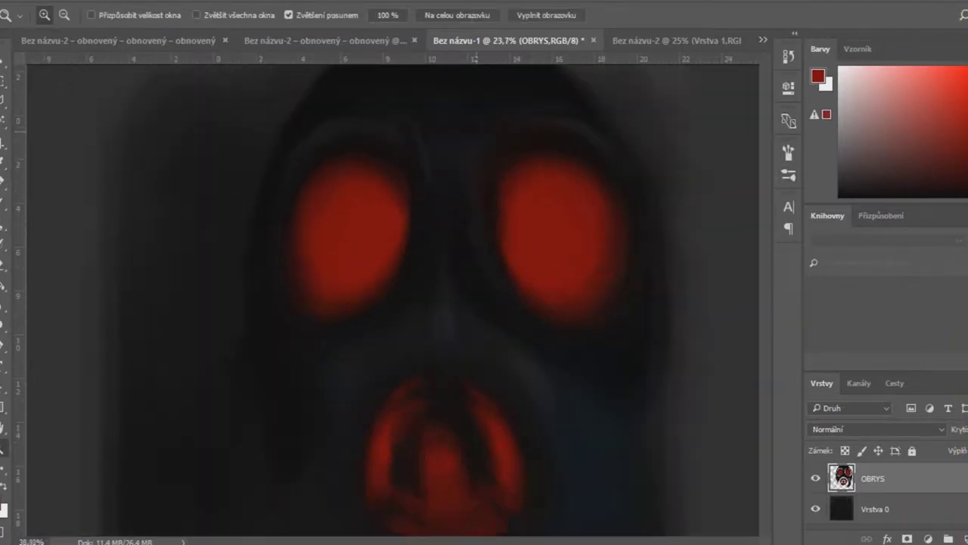
{"action": "key", "text": "b"}
{"action": "left_click", "coordinate": [521, 195], "text": "alt"}
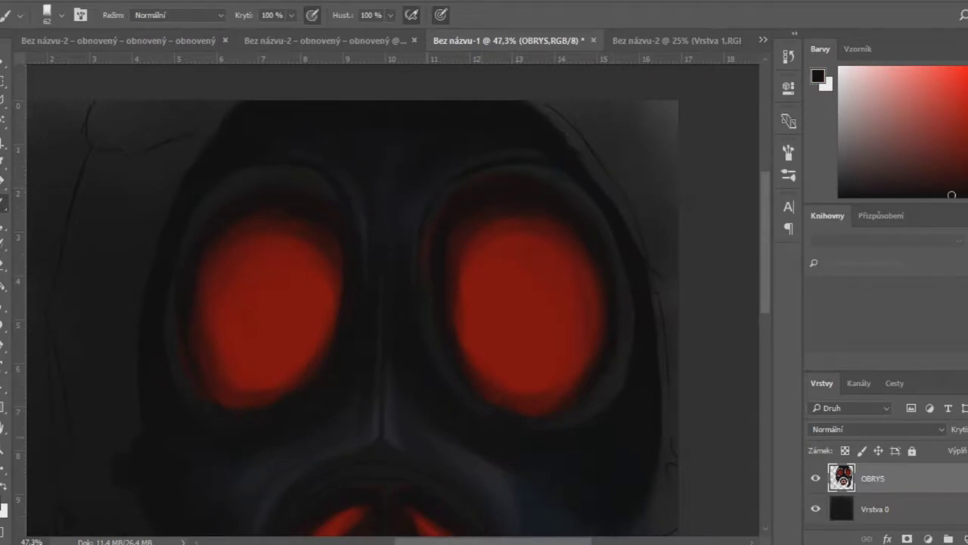
{"action": "left_click", "coordinate": [389, 400], "text": "alt"}
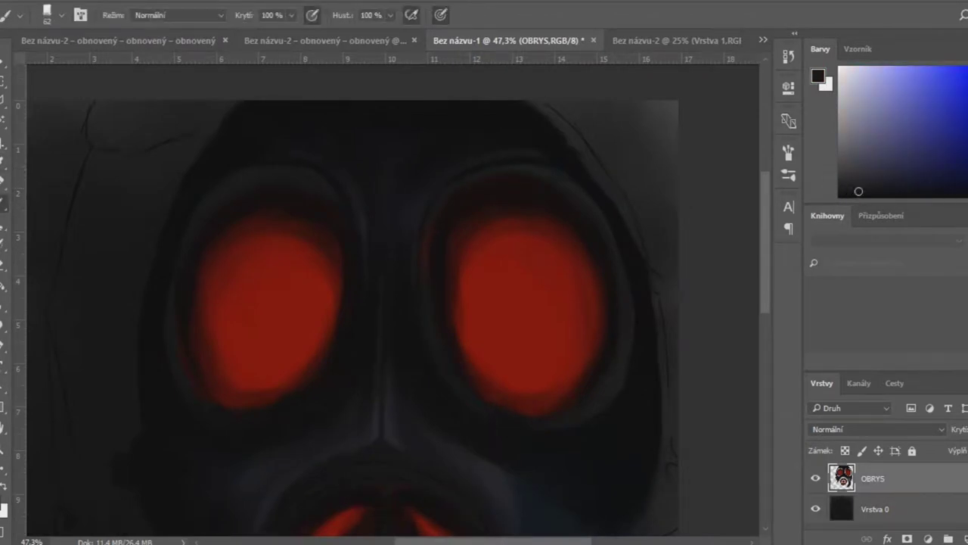
- Sample black and dark blue tones from the mask while adjusting the brush presets
{"action": "key", "text": "F5"}
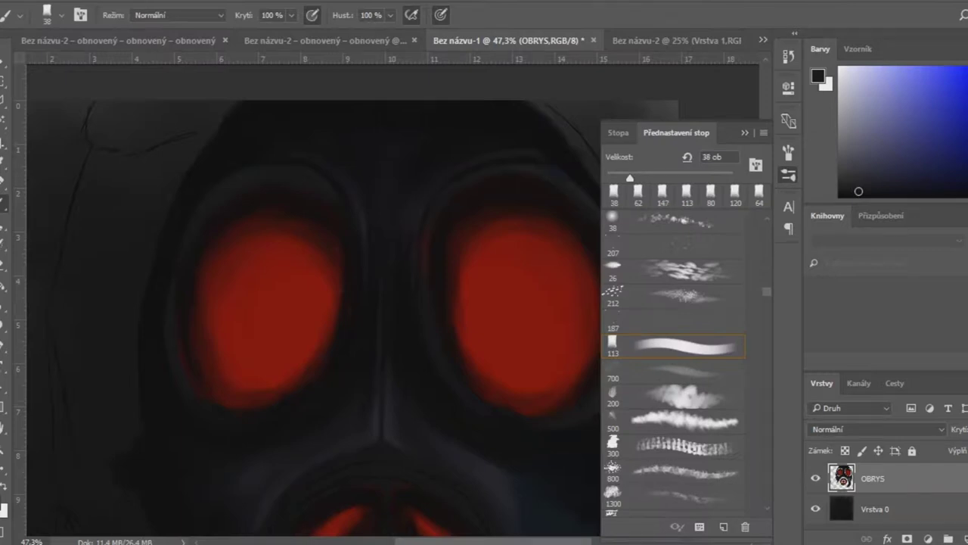
{"action": "key", "text": "F5"}
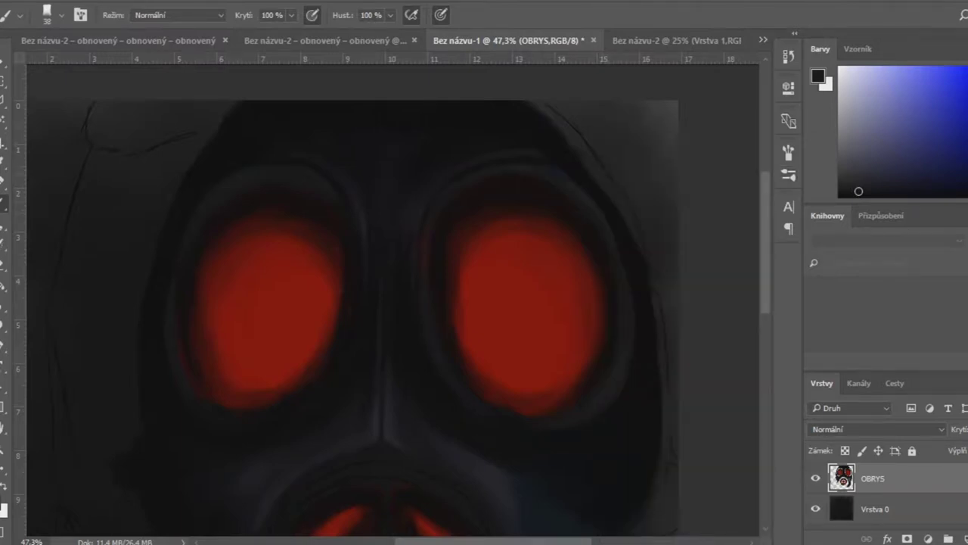
{"action": "left_click", "coordinate": [356, 363], "text": "alt"}
{"action": "key", "text": "F5"}
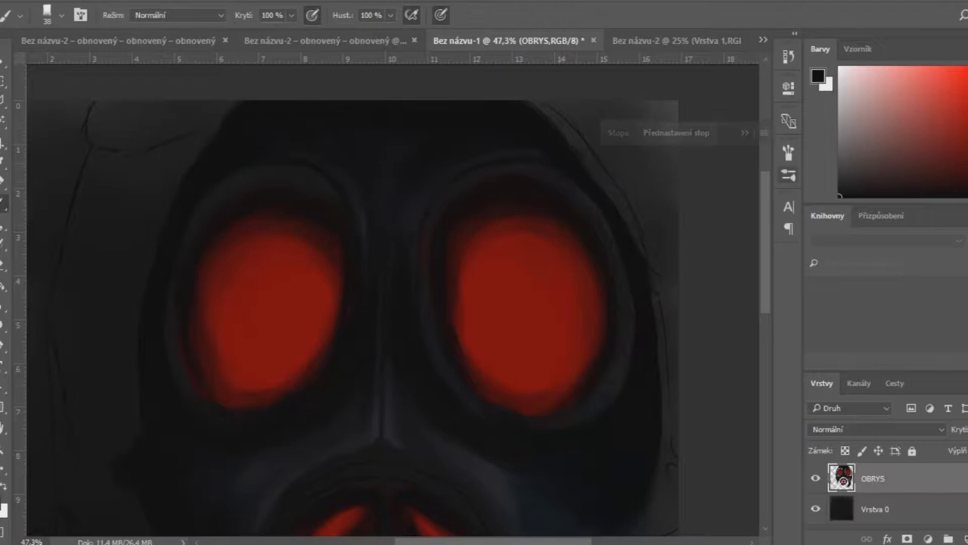
{"action": "key", "text": "F5"}
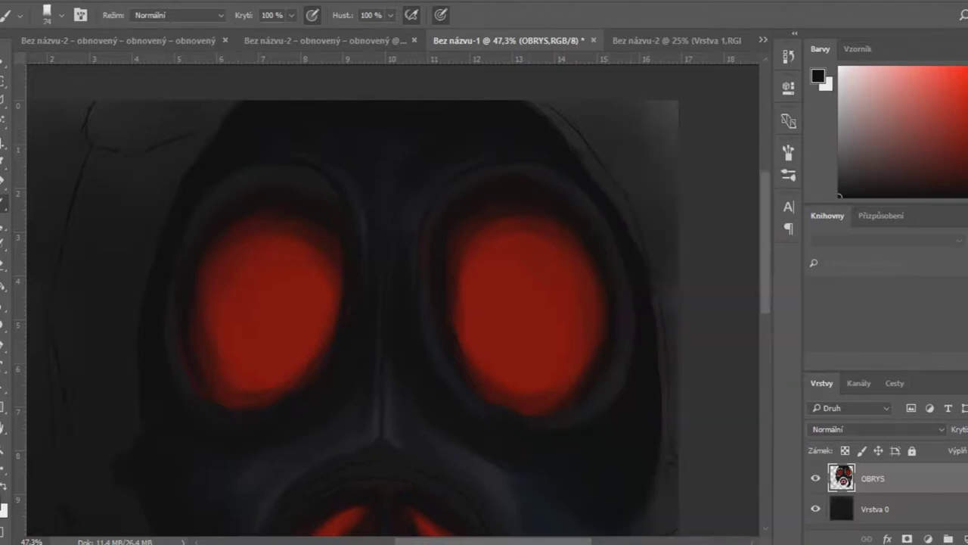
{"action": "left_click", "coordinate": [402, 428], "text": "alt"}
{"action": "key", "text": "F5"}
{"action": "key", "text": "F5"}
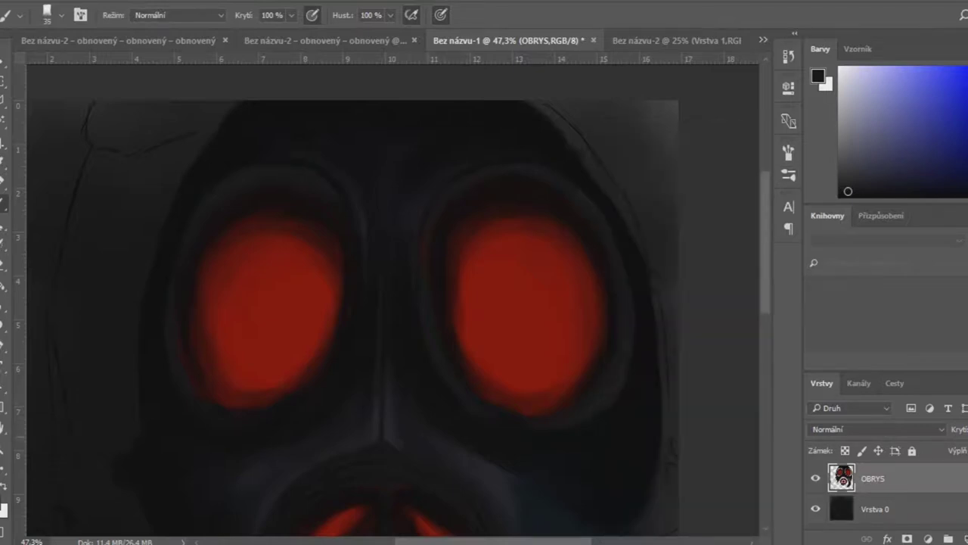
- Sample dark red from both lenses and enlarge the brush for the rims
{"action": "left_click", "coordinate": [617, 424], "text": "alt"}
{"action": "key", "text": "F5"}
{"action": "left_click", "coordinate": [657, 177]}
{"action": "key", "text": "F5"}
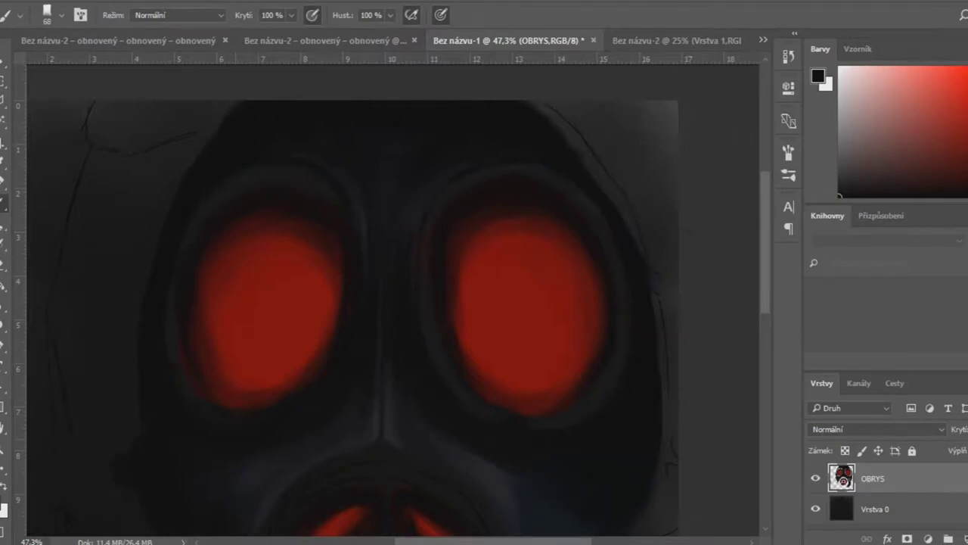
- Sample dark blue, filter red and near-black tones around the mouth filter
{"action": "scroll", "coordinate": [353, 303], "scroll_direction": "down", "scroll_amount": 5}
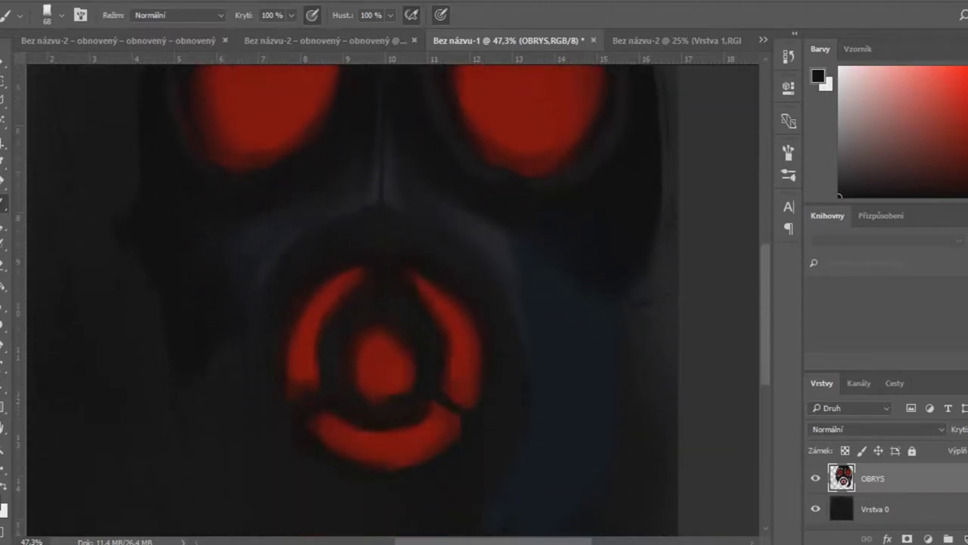
{"action": "key", "text": "i"}
{"action": "left_click", "coordinate": [397, 183]}
{"action": "key", "text": "b"}
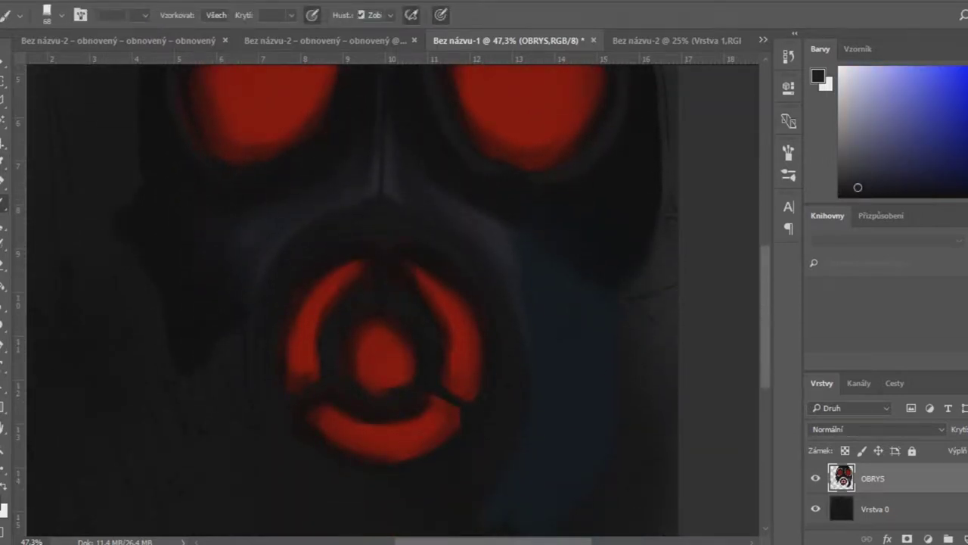
{"action": "key", "text": "F5"}
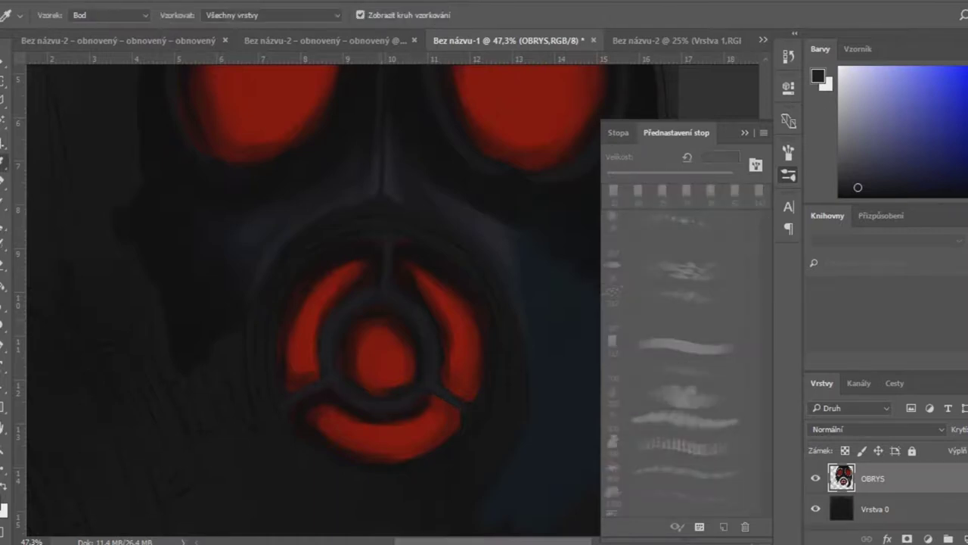
{"action": "left_click", "coordinate": [322, 424], "text": "alt"}
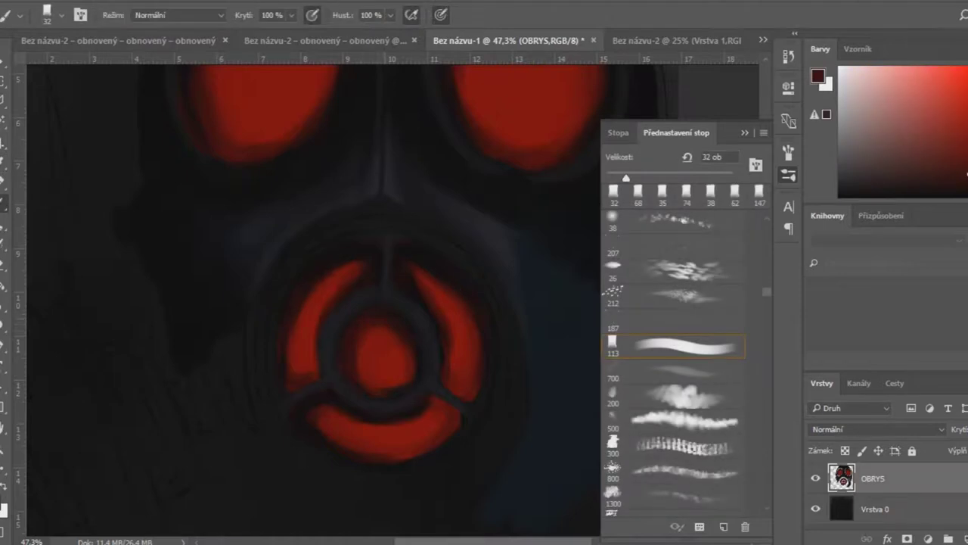
{"action": "left_click", "coordinate": [227, 303], "text": "alt"}
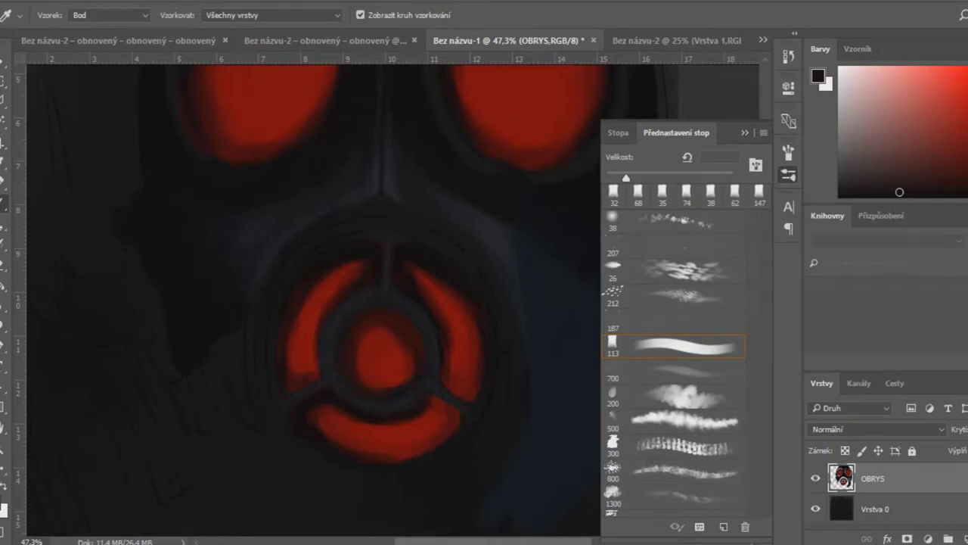
- Sample a very dark blue and darken the red ring's right edge with a 62 px brush
{"action": "key", "text": "bracketleft"}
{"action": "key", "text": "bracketleft"}
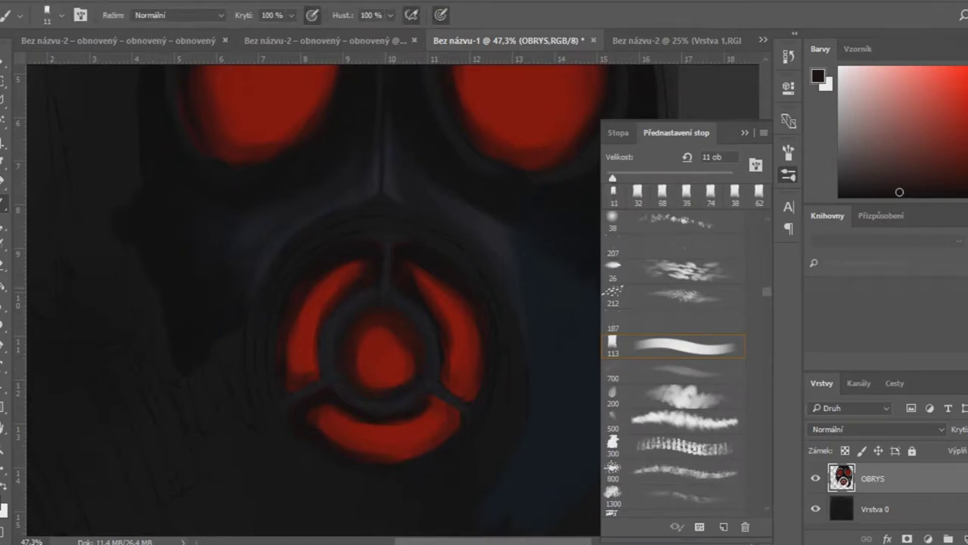
{"action": "key", "text": "bracketright"}
{"action": "key", "text": "bracketright"}
{"action": "key", "text": "bracketright"}
{"action": "left_click", "coordinate": [544, 318], "text": "alt"}
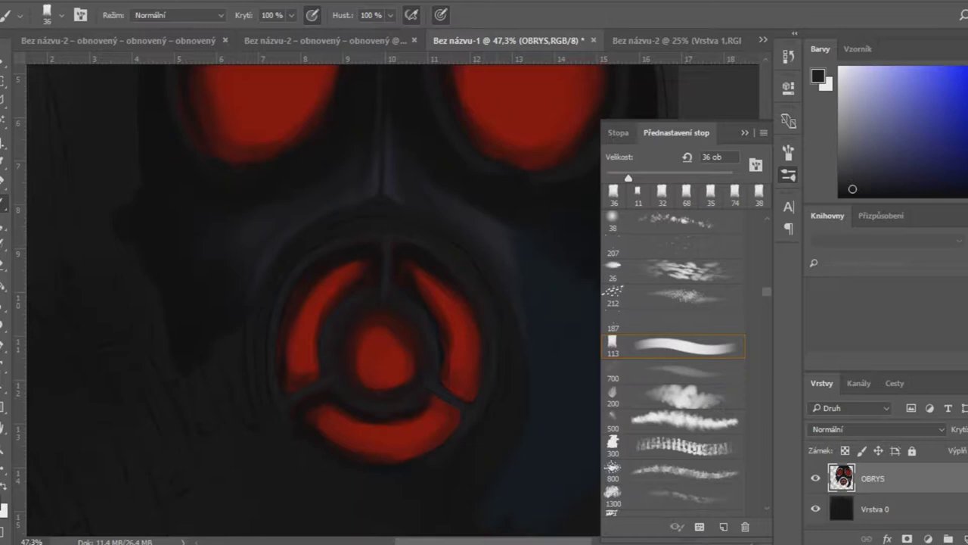
{"action": "key", "text": "bracketright"}
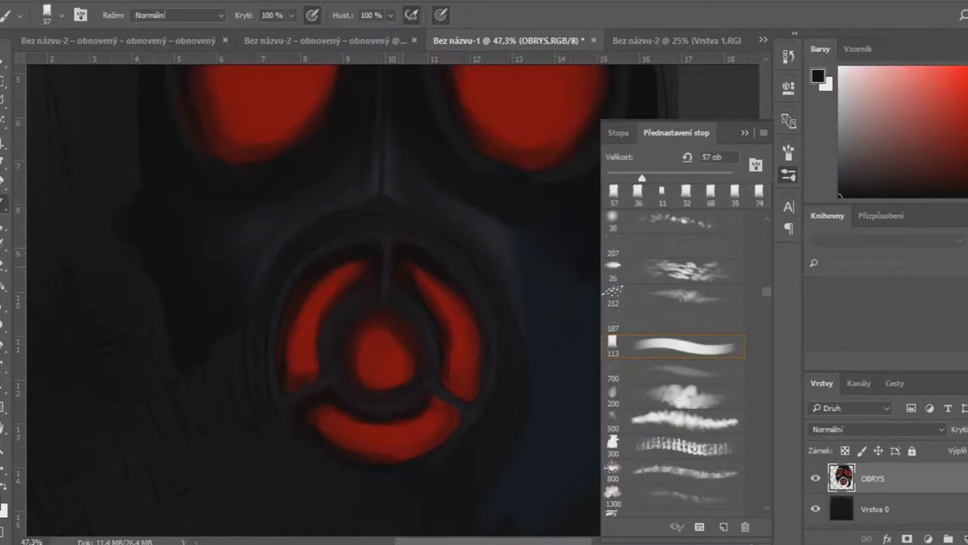
{"action": "key", "text": "bracketleft"}
{"action": "key", "text": "bracketleft"}
{"action": "key", "text": "bracketleft"}
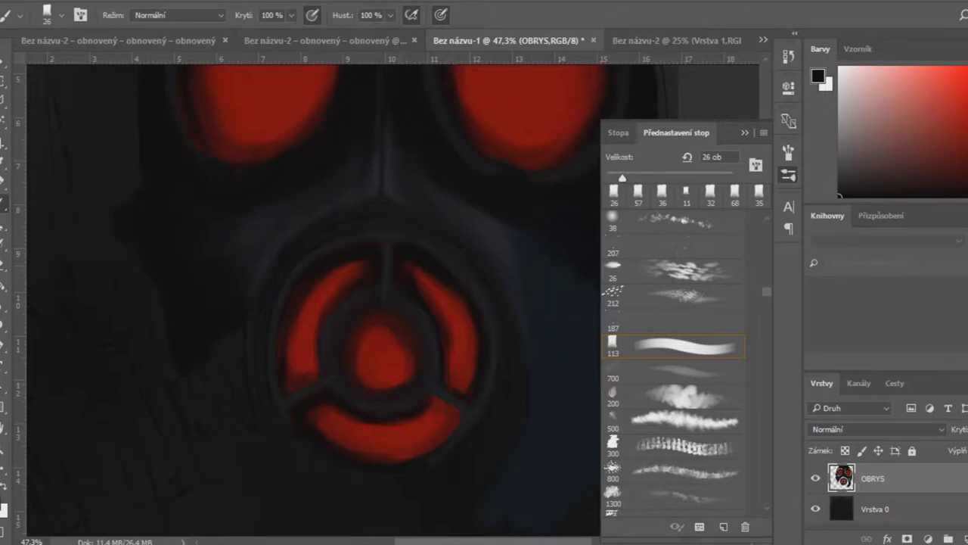
{"action": "key", "text": "bracketright"}
{"action": "key", "text": "bracketright"}
{"action": "key", "text": "bracketright"}
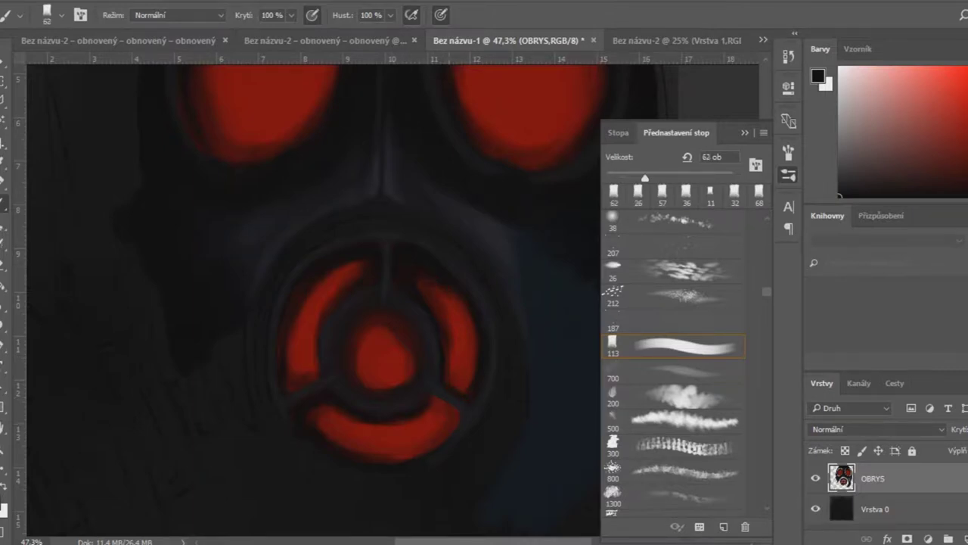
{"action": "mouse_move", "coordinate": [469, 387]}
{"action": "left_mouse_down"}
{"action": "mouse_move", "coordinate": [459, 363]}
{"action": "mouse_move", "coordinate": [466, 302]}
{"action": "mouse_move", "coordinate": [433, 287]}
{"action": "left_mouse_up"}
{"action": "left_click_drag", "start_coordinate": [464, 368], "coordinate": [463, 314]}
- Darken the left red ring segment with a 79 px brush
{"action": "key", "text": "bracketleft"}
{"action": "key", "text": "bracketleft"}
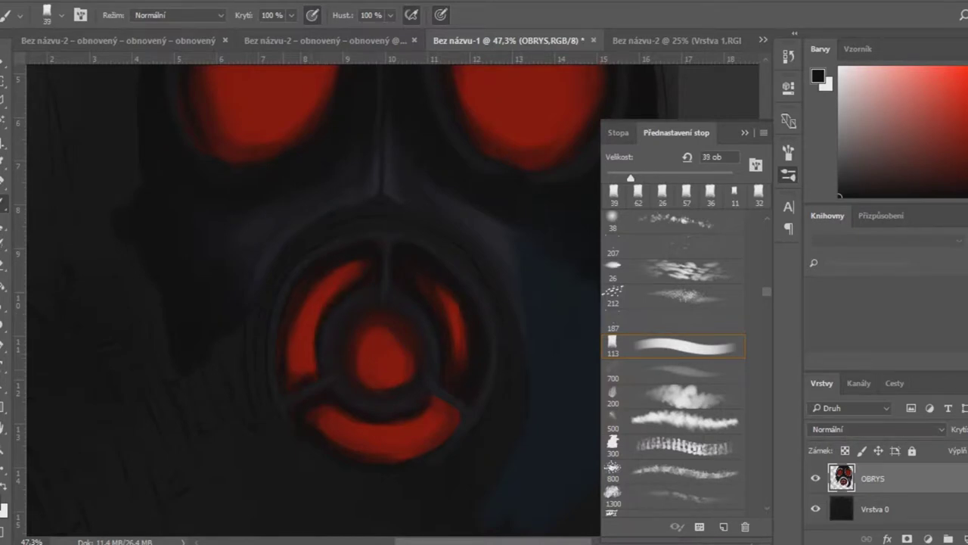
{"action": "key", "text": "bracketright"}
{"action": "key", "text": "bracketright"}
{"action": "key", "text": "bracketright"}
{"action": "left_click_drag", "start_coordinate": [295, 375], "coordinate": [306, 326]}
{"action": "left_click_drag", "start_coordinate": [303, 370], "coordinate": [302, 307]}
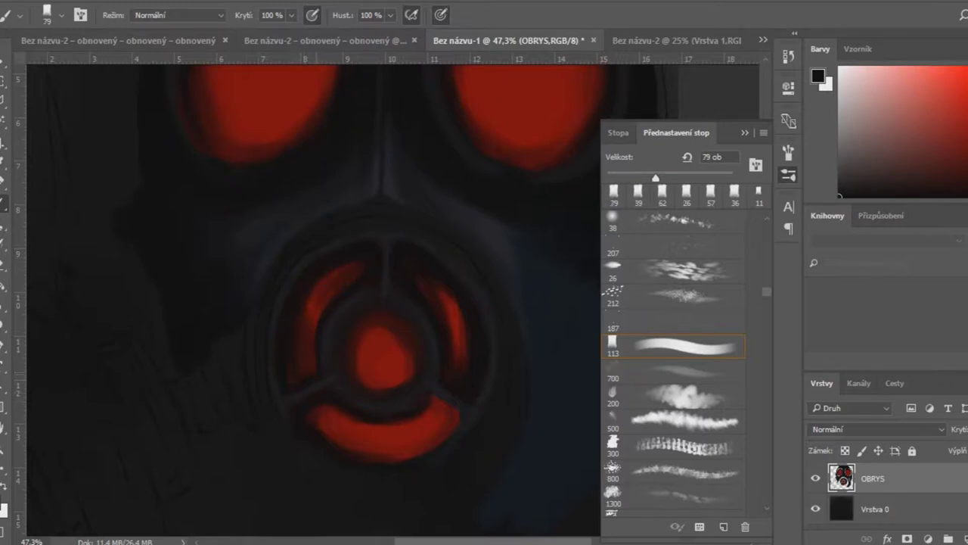
- Narrow and darken the lower red ring's right end, sides and bottom edge
{"action": "key", "text": "bracketleft"}
{"action": "key", "text": "bracketleft"}
{"action": "key", "text": "bracketleft"}
{"action": "left_click_drag", "start_coordinate": [401, 422], "coordinate": [447, 401]}
{"action": "left_click_drag", "start_coordinate": [445, 445], "coordinate": [424, 413]}
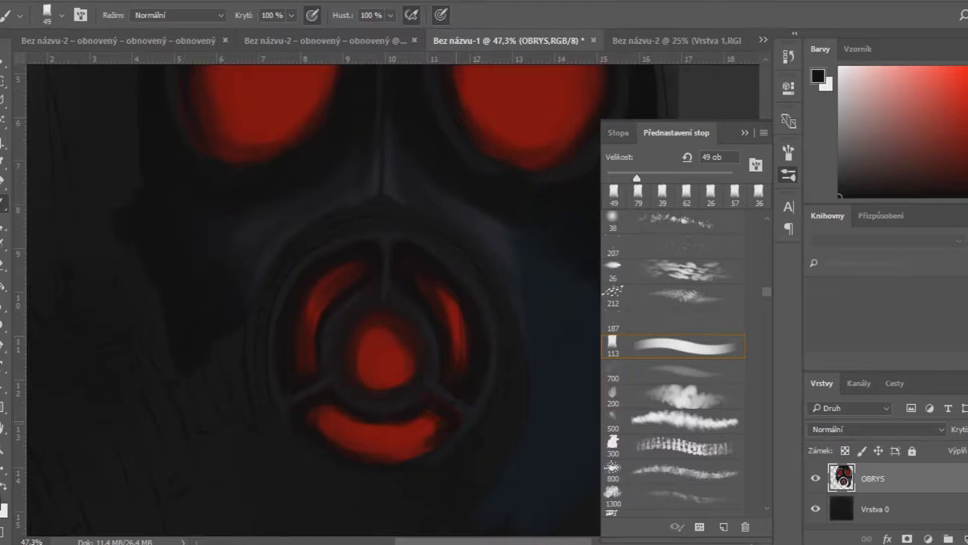
{"action": "left_click_drag", "start_coordinate": [428, 452], "coordinate": [394, 458]}
{"action": "key", "text": "bracketright"}
{"action": "key", "text": "bracketright"}
{"action": "key", "text": "bracketright"}
{"action": "left_click_drag", "start_coordinate": [318, 416], "coordinate": [356, 447]}
{"action": "mouse_move", "coordinate": [435, 427]}
{"action": "left_mouse_down"}
{"action": "mouse_move", "coordinate": [397, 443]}
{"action": "mouse_move", "coordinate": [373, 430]}
{"action": "left_mouse_up"}
- Shrink the central red blob by trimming its top, right and bottom
{"action": "key", "text": "bracketleft"}
{"action": "key", "text": "bracketleft"}
{"action": "key", "text": "bracketleft"}
{"action": "key", "text": "bracketleft"}
{"action": "key", "text": "bracketleft"}
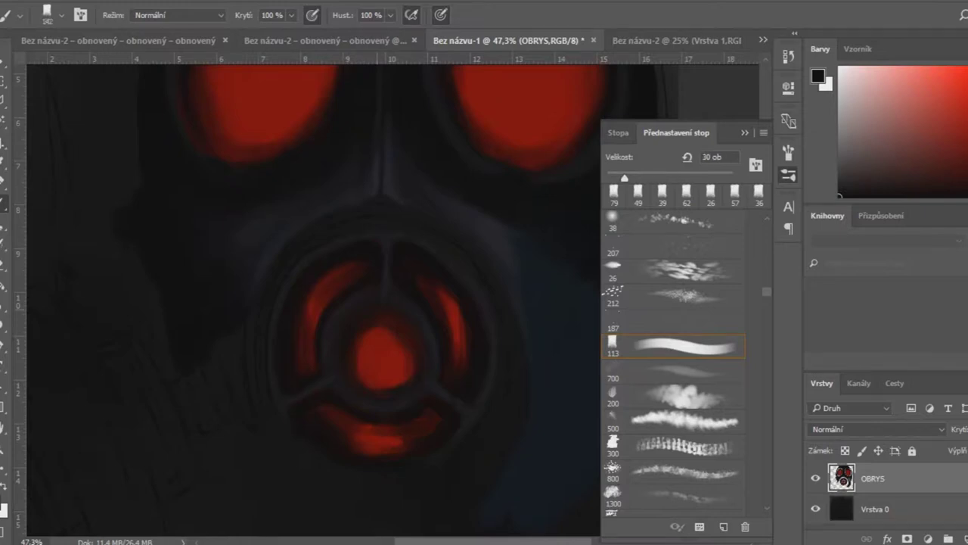
{"action": "key", "text": "bracketright"}
{"action": "key", "text": "bracketright"}
{"action": "key", "text": "bracketright"}
{"action": "left_click_drag", "start_coordinate": [362, 333], "coordinate": [378, 361]}
{"action": "mouse_move", "coordinate": [412, 350]}
{"action": "left_mouse_down"}
{"action": "mouse_move", "coordinate": [409, 379]}
{"action": "mouse_move", "coordinate": [360, 377]}
{"action": "left_mouse_up"}
{"action": "scroll", "coordinate": [386, 355], "scroll_direction": "down", "scroll_amount": 3}
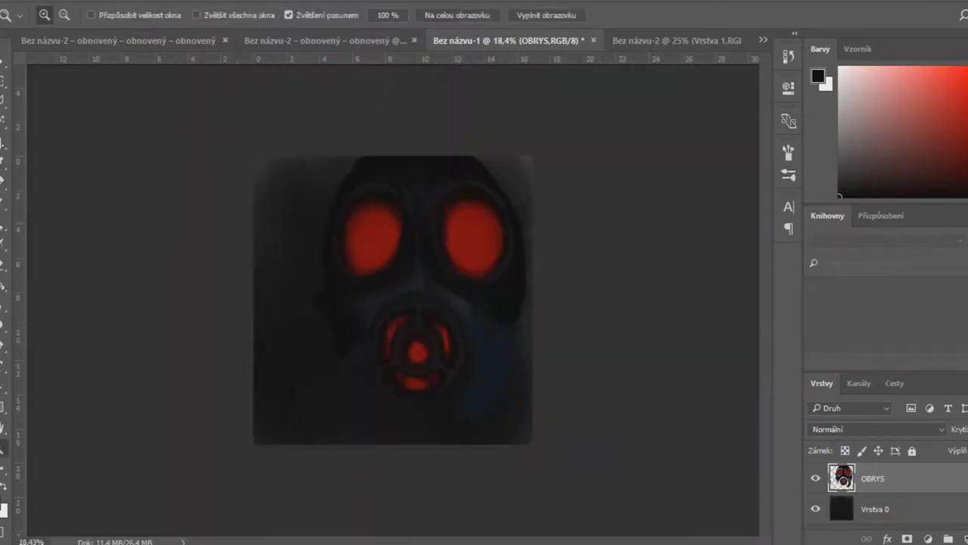
- Sample a dark colour from the painting and reduce the brush size to 17
{"action": "scroll", "coordinate": [386, 355], "scroll_direction": "up", "scroll_amount": 5}
{"action": "key", "text": "b"}
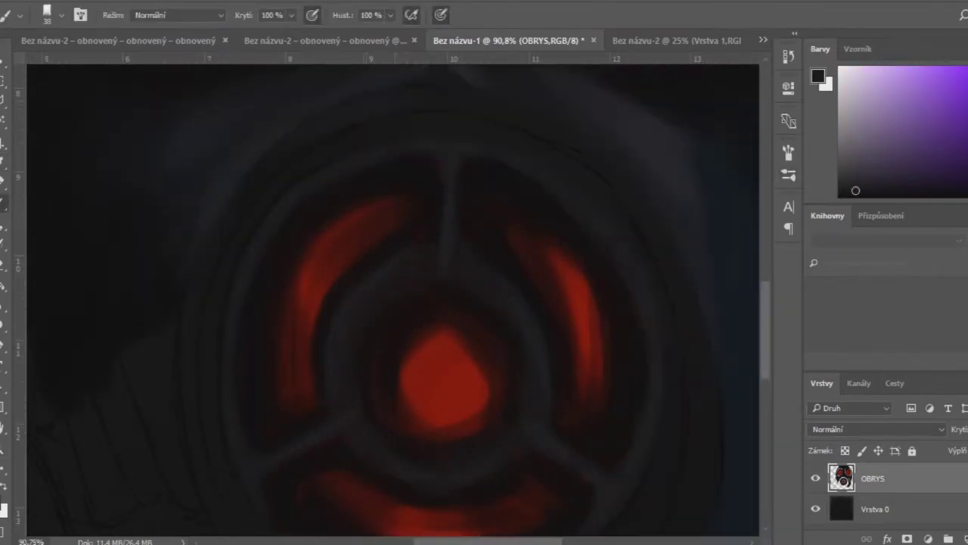
{"action": "scroll", "coordinate": [394, 303], "scroll_direction": "up", "scroll_amount": 2}
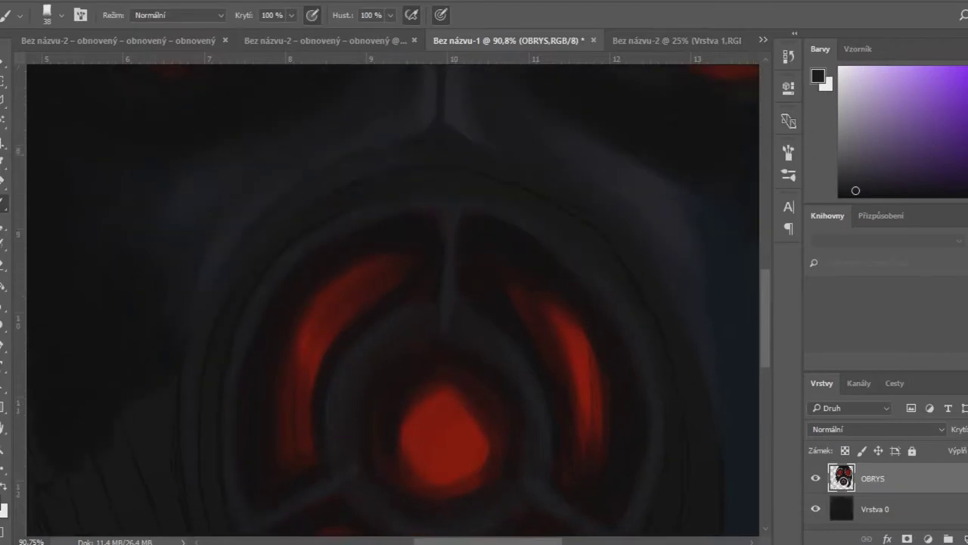
{"action": "left_click", "coordinate": [190, 212], "text": "alt"}
{"action": "left_click", "coordinate": [788, 174]}
{"action": "left_click_drag", "start_coordinate": [628, 177], "coordinate": [616, 178]}
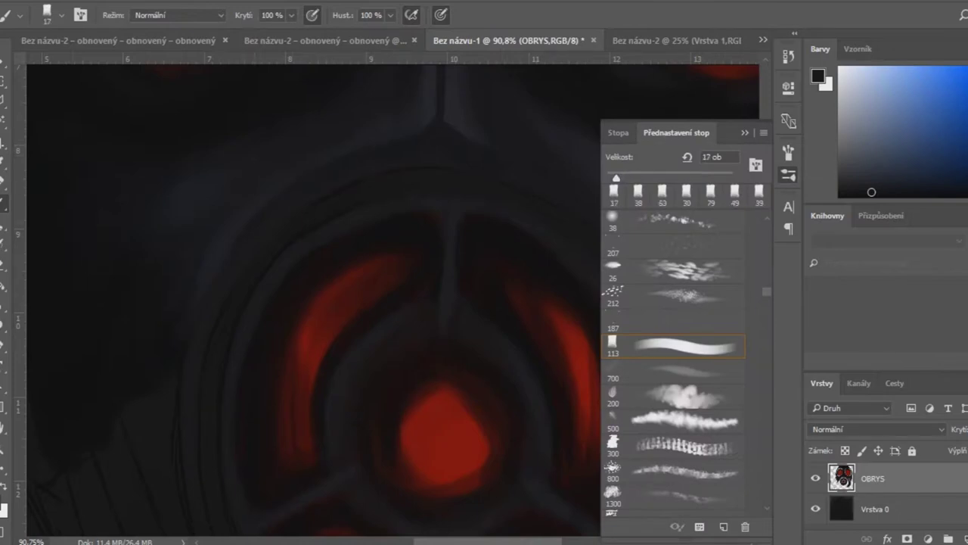
{"action": "left_click", "coordinate": [788, 174]}
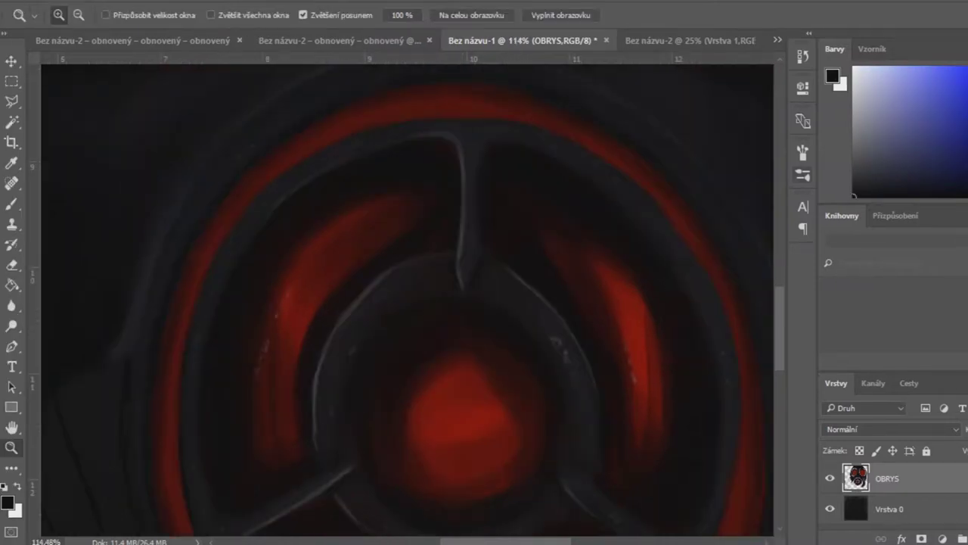
- Pick the 19 px soft round brush and zoom in on the red filter centre
{"action": "left_click", "coordinate": [803, 174]}
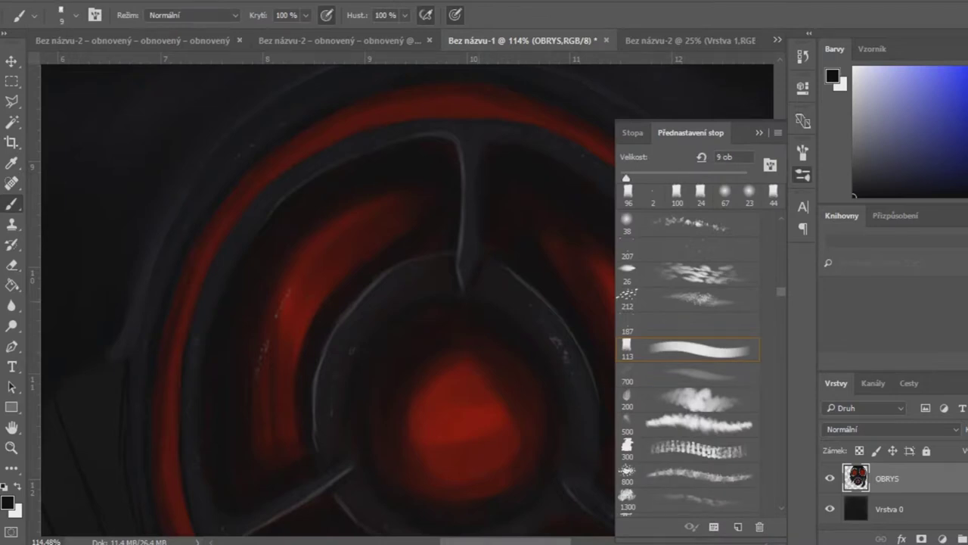
{"action": "scroll", "coordinate": [688, 363], "scroll_direction": "up", "scroll_amount": 5}
{"action": "left_click", "coordinate": [688, 327]}
{"action": "key", "text": "Return"}
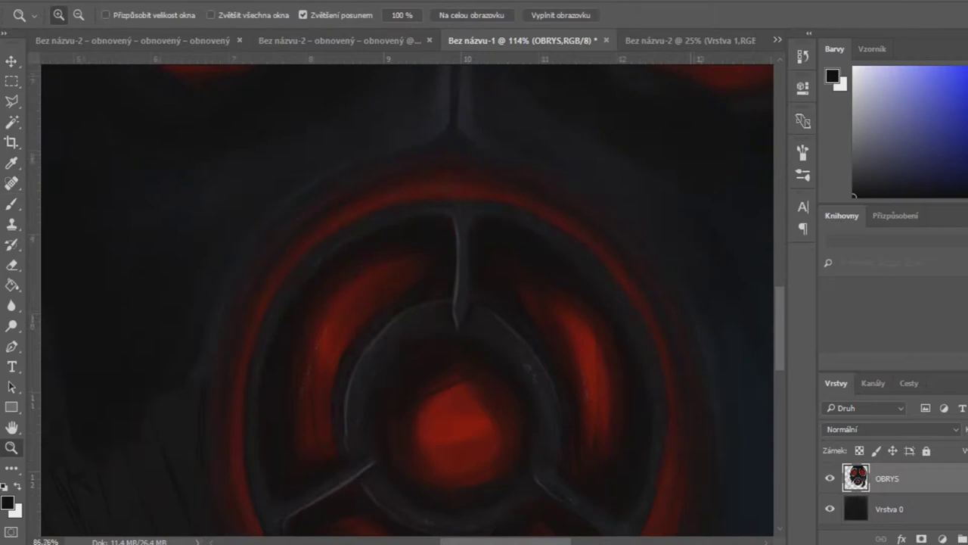
{"action": "left_click_drag", "start_coordinate": [444, 454], "coordinate": [499, 454]}
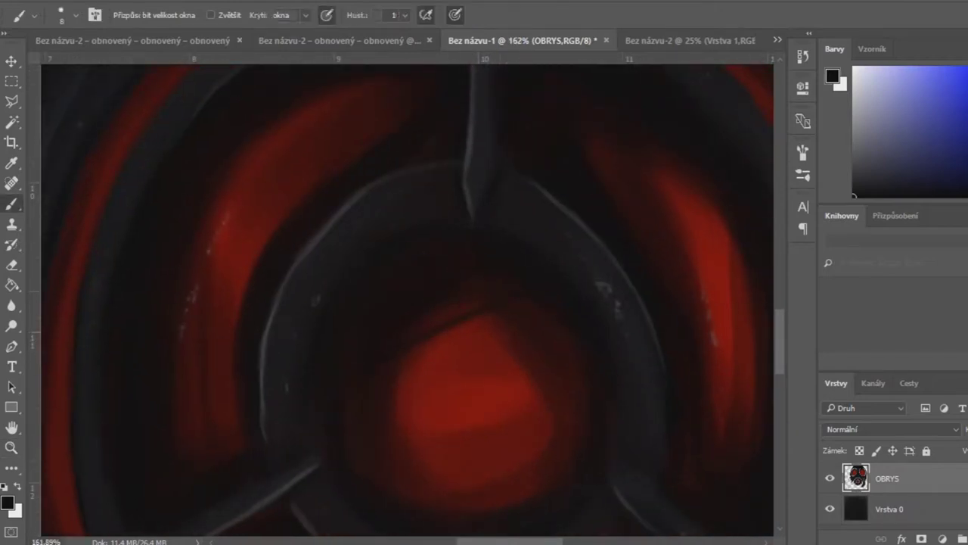
- Paint four thin dark diagonal bars across the red filter centre
{"action": "left_click_drag", "start_coordinate": [397, 388], "coordinate": [507, 349]}
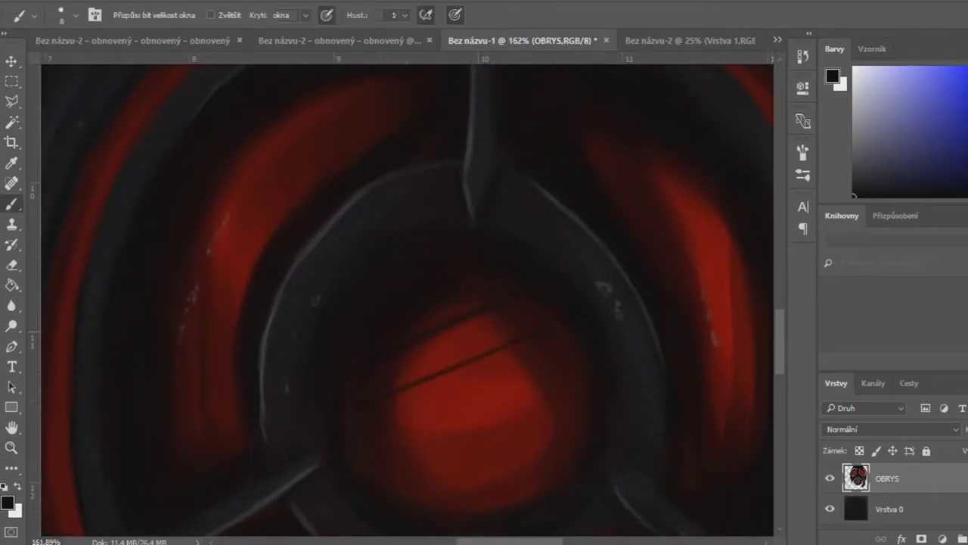
{"action": "scroll", "coordinate": [409, 303], "scroll_direction": "down", "scroll_amount": 3}
{"action": "left_click_drag", "start_coordinate": [393, 377], "coordinate": [567, 294]}
{"action": "left_click_drag", "start_coordinate": [431, 263], "coordinate": [500, 237]}
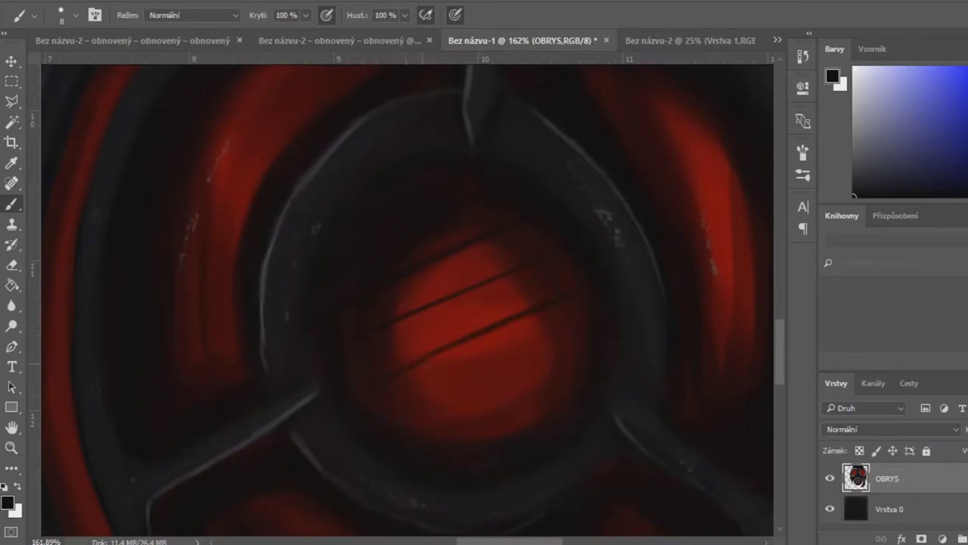
{"action": "left_click_drag", "start_coordinate": [444, 416], "coordinate": [575, 375]}
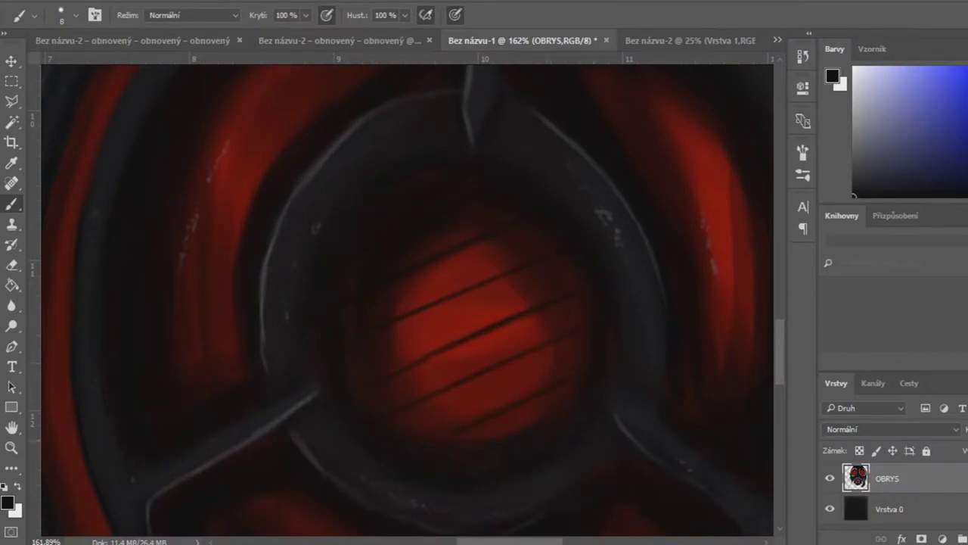
- Rotate the canvas about 51° and paint three crossing dark bars
{"action": "left_click", "coordinate": [11, 428]}
{"action": "left_click", "coordinate": [80, 441]}
{"action": "left_click_drag", "start_coordinate": [406, 227], "coordinate": [463, 254]}
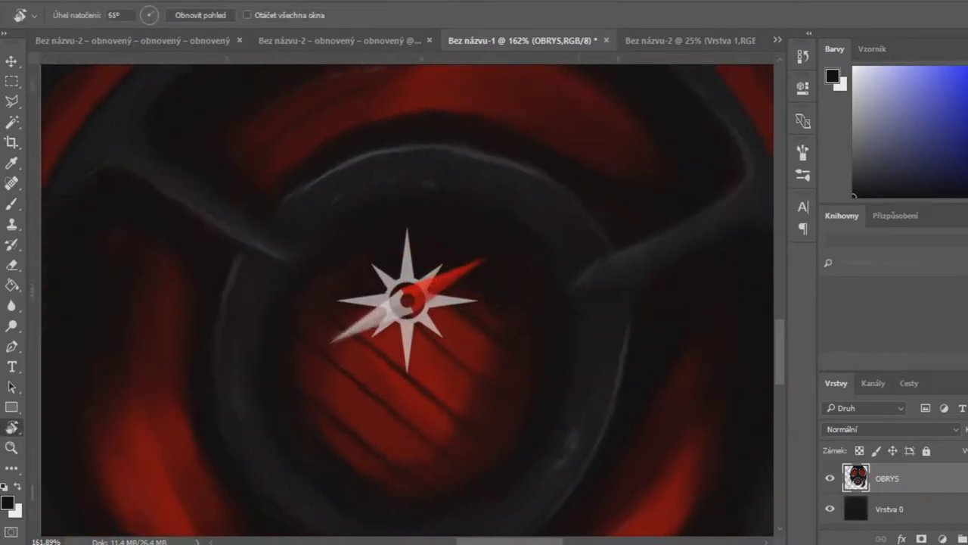
{"action": "key", "text": "b"}
{"action": "left_click_drag", "start_coordinate": [318, 334], "coordinate": [420, 308]}
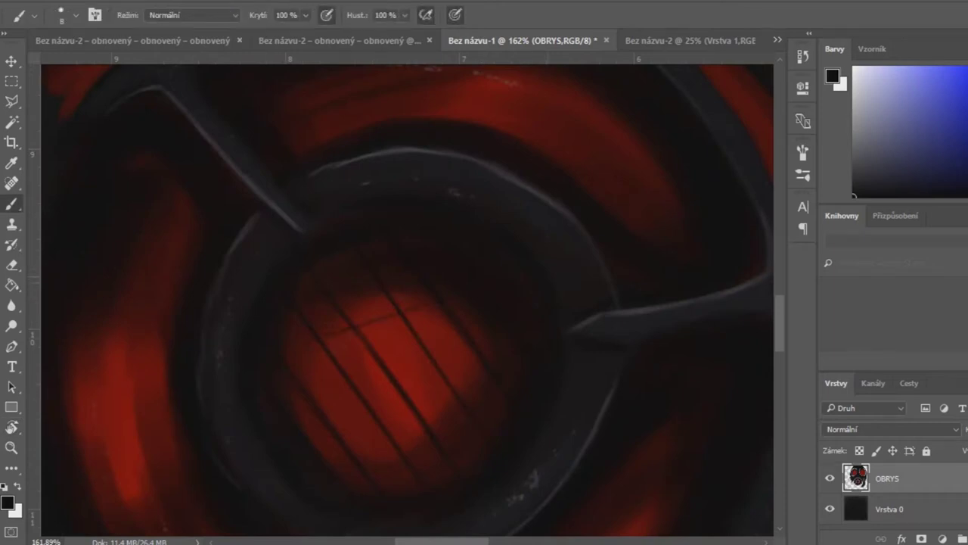
{"action": "left_click_drag", "start_coordinate": [387, 368], "coordinate": [458, 347]}
{"action": "left_click_drag", "start_coordinate": [446, 403], "coordinate": [318, 439]}
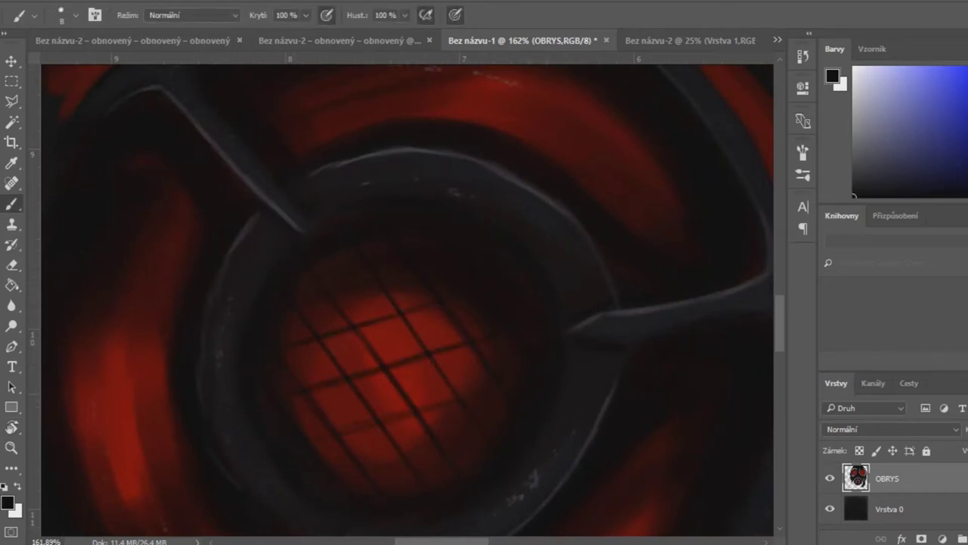
- Reset the canvas rotation to 0°, zoom in, and darken a vertical grid bar
{"action": "key", "text": "r"}
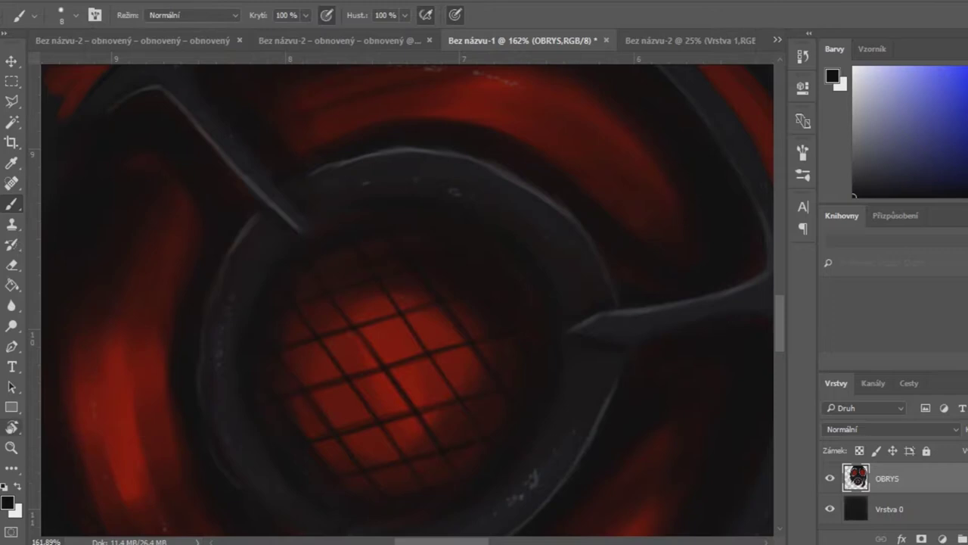
{"action": "key", "text": "Escape"}
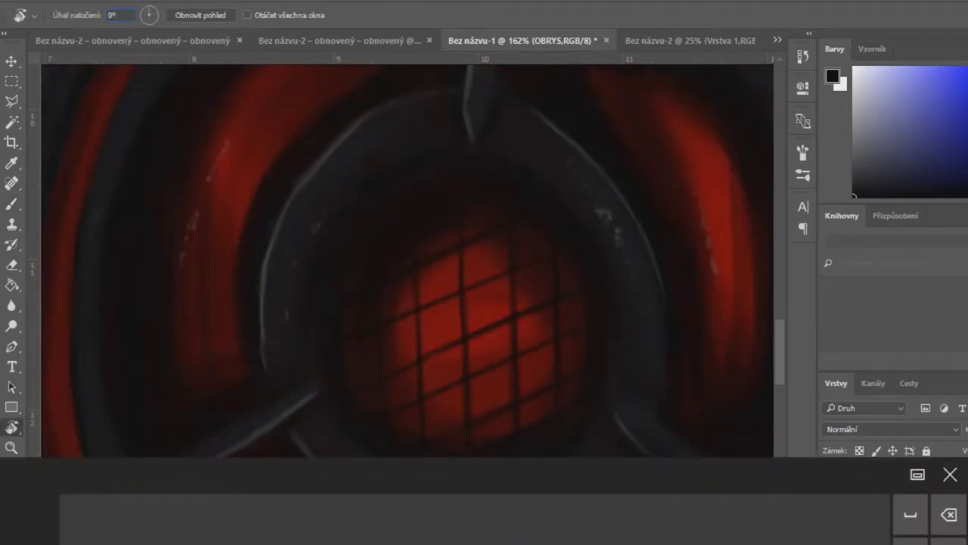
{"action": "type", "text": "v"}
{"action": "key", "text": "Return"}
{"action": "key", "text": "Return"}
{"action": "key", "text": "v"}
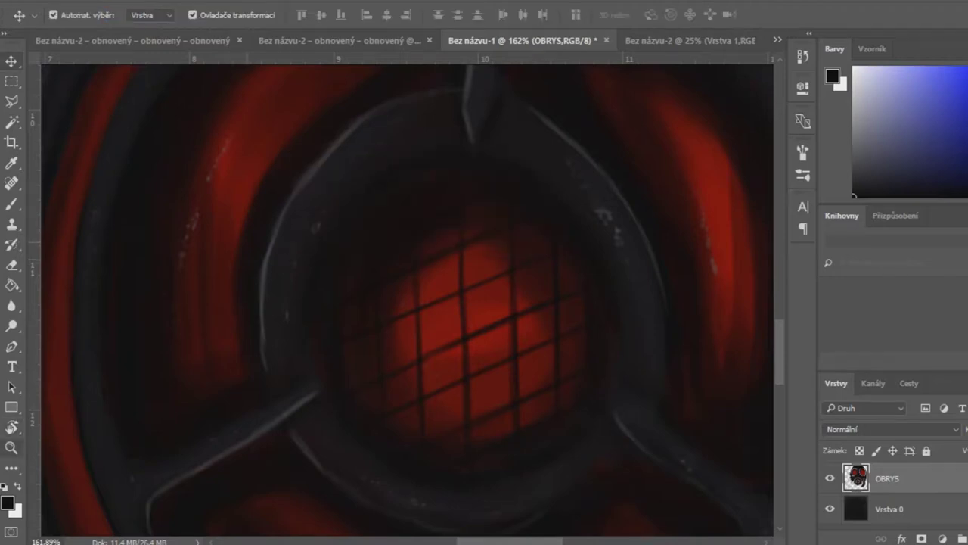
{"action": "key", "text": "z"}
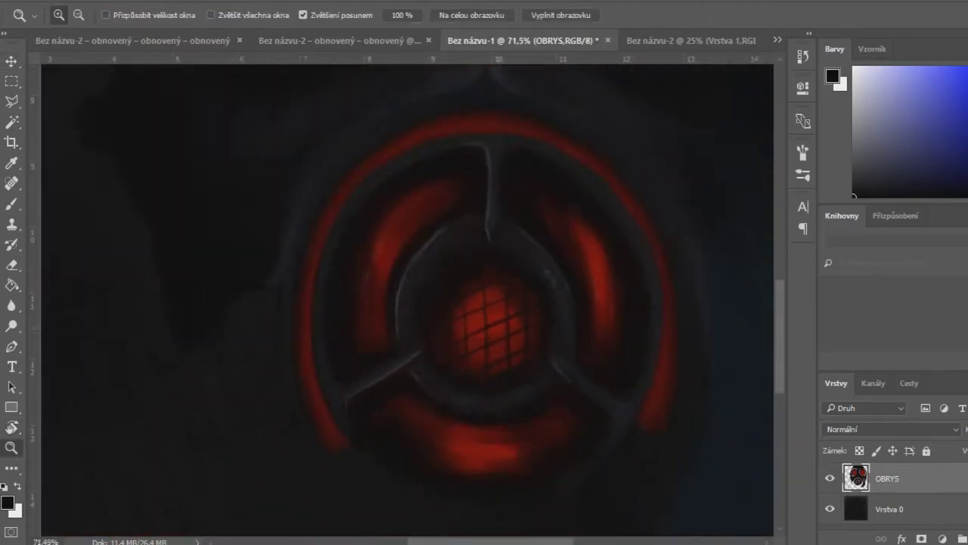
{"action": "left_click", "coordinate": [507, 329]}
{"action": "key", "text": "b"}
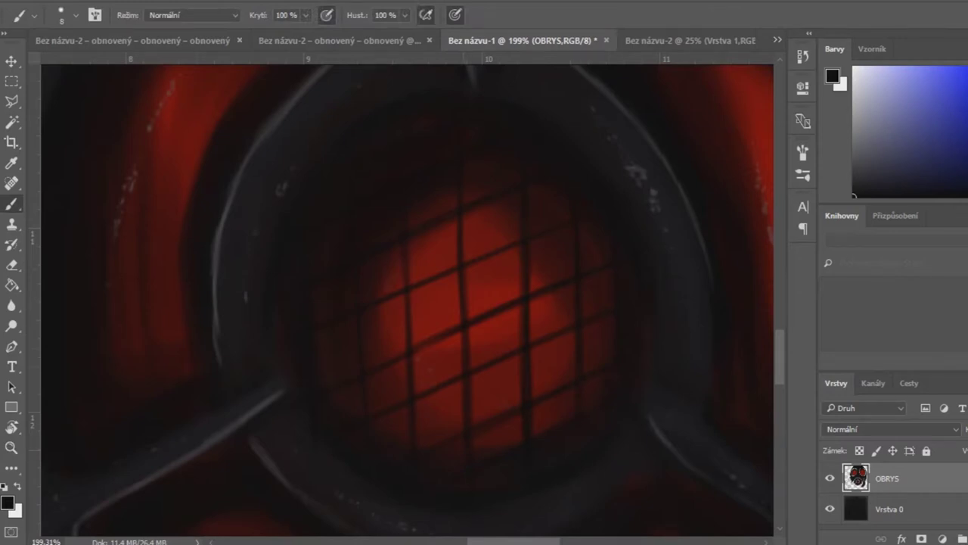
{"action": "left_click_drag", "start_coordinate": [412, 304], "coordinate": [416, 387]}
- Sample dark red from the filter, then choose a dark reddish-brown painting colour
{"action": "key", "text": "i"}
{"action": "left_click", "coordinate": [557, 227]}
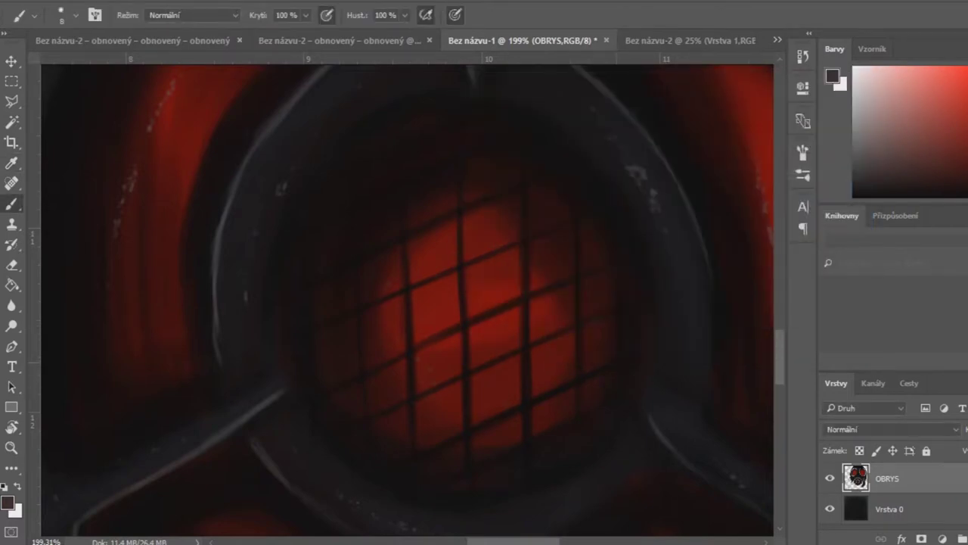
{"action": "left_click", "coordinate": [879, 174]}
{"action": "key", "text": "z"}
{"action": "scroll", "coordinate": [407, 300], "scroll_direction": "down", "scroll_amount": 5}
- Pick bright red and paint glowing edges inside four grid cells
{"action": "scroll", "coordinate": [435, 356], "scroll_direction": "up", "scroll_amount": 2}
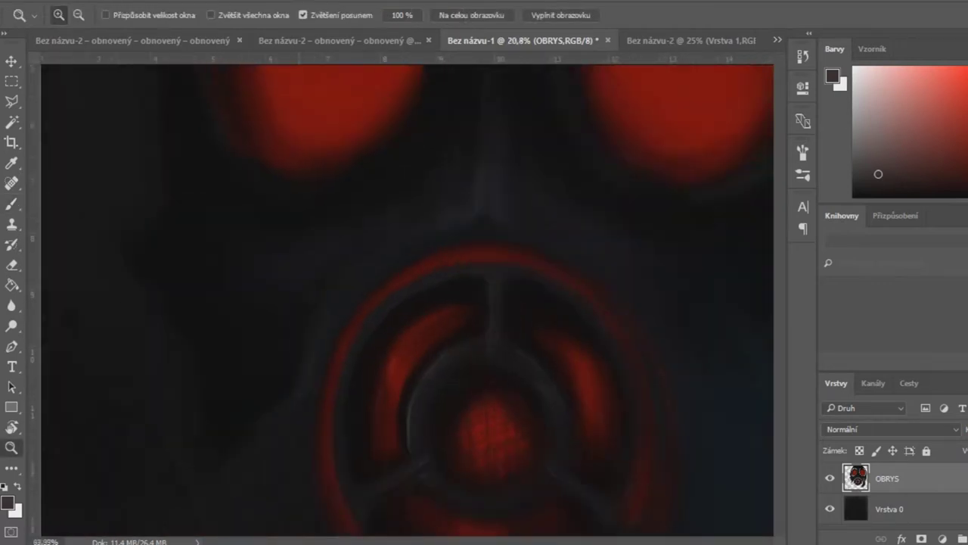
{"action": "scroll", "coordinate": [435, 356], "scroll_direction": "up", "scroll_amount": 1}
{"action": "scroll", "coordinate": [435, 355], "scroll_direction": "up", "scroll_amount": 1}
{"action": "scroll", "coordinate": [454, 318], "scroll_direction": "up", "scroll_amount": 1}
{"action": "key", "text": "b"}
{"action": "left_click", "coordinate": [8, 504]}
{"action": "left_click", "coordinate": [804, 103]}
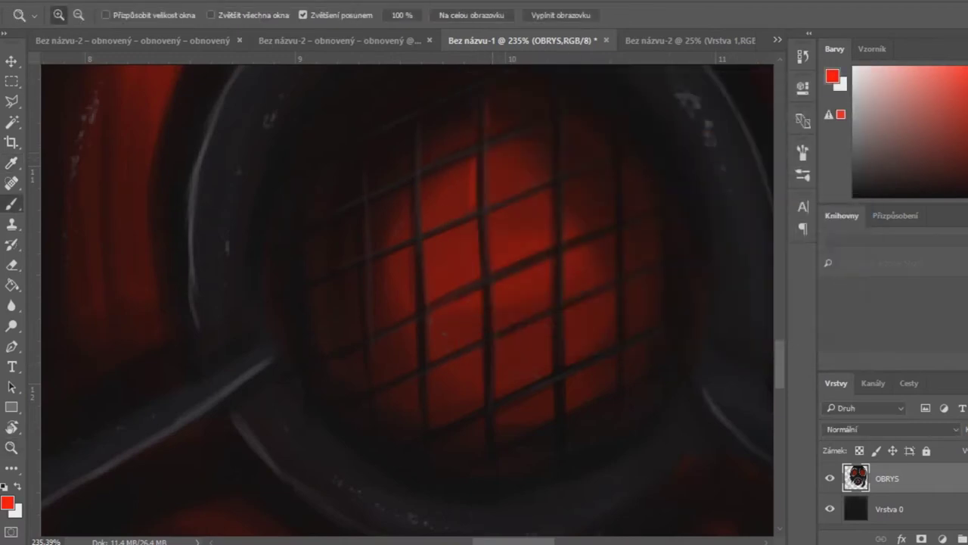
{"action": "left_click_drag", "start_coordinate": [497, 347], "coordinate": [498, 387]}
{"action": "left_click_drag", "start_coordinate": [565, 133], "coordinate": [565, 156]}
{"action": "left_click_drag", "start_coordinate": [553, 269], "coordinate": [553, 372]}
{"action": "left_click_drag", "start_coordinate": [413, 206], "coordinate": [416, 419]}
- Paint four more red highlights along the grid bars
{"action": "key", "text": "z"}
{"action": "mouse_move", "coordinate": [567, 312]}
{"action": "left_mouse_down"}
{"action": "mouse_move", "coordinate": [454, 312]}
{"action": "mouse_move", "coordinate": [600, 302]}
{"action": "left_mouse_up"}
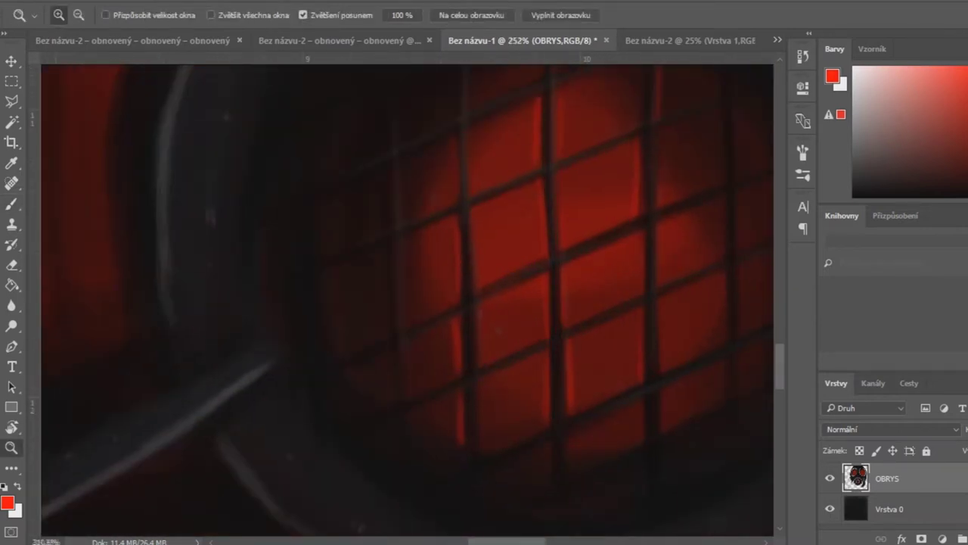
{"action": "key", "text": "b"}
{"action": "left_click_drag", "start_coordinate": [569, 171], "coordinate": [610, 151]}
{"action": "left_click_drag", "start_coordinate": [665, 221], "coordinate": [716, 206]}
{"action": "left_click_drag", "start_coordinate": [601, 338], "coordinate": [639, 314]}
{"action": "left_click_drag", "start_coordinate": [511, 369], "coordinate": [548, 349]}
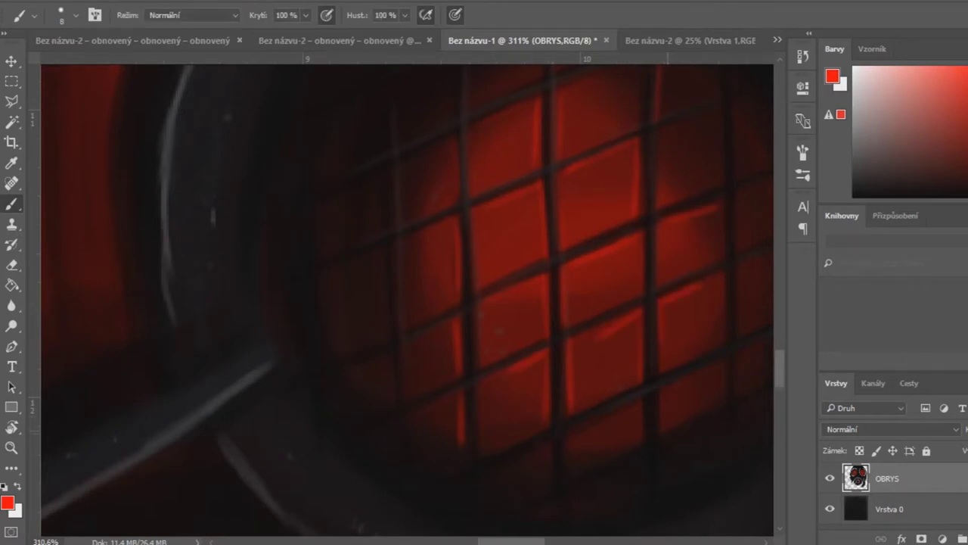
{"action": "scroll", "coordinate": [407, 303], "scroll_direction": "up", "scroll_amount": 3}
- Choose light grey as the painting colour and shrink the brush to 1 px
{"action": "key", "text": "z"}
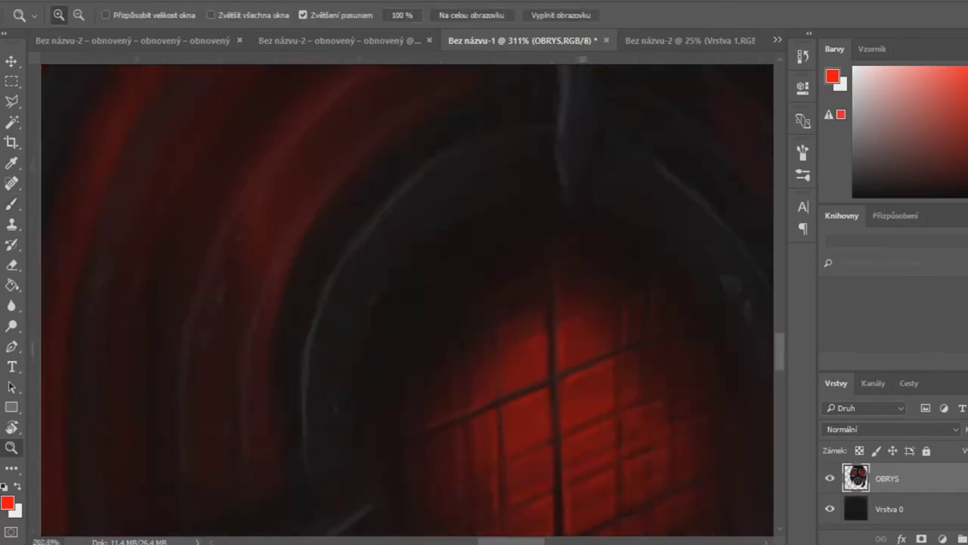
{"action": "left_click_drag", "start_coordinate": [454, 303], "coordinate": [408, 303]}
{"action": "left_click", "coordinate": [833, 75]}
{"action": "left_click", "coordinate": [805, 106]}
{"action": "key", "text": "b"}
{"action": "key", "text": "F5"}
{"action": "left_click_drag", "start_coordinate": [625, 179], "coordinate": [620, 179]}
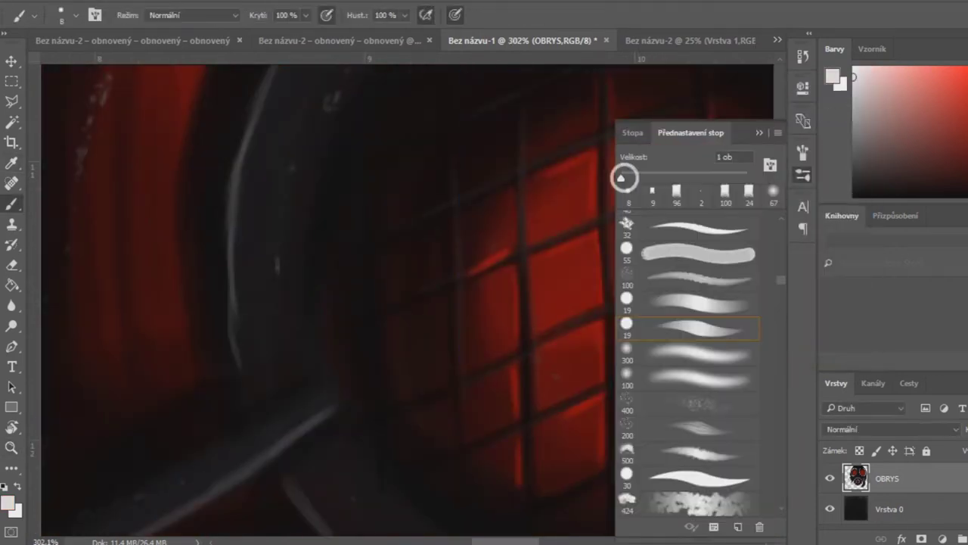
{"action": "key", "text": "F5"}
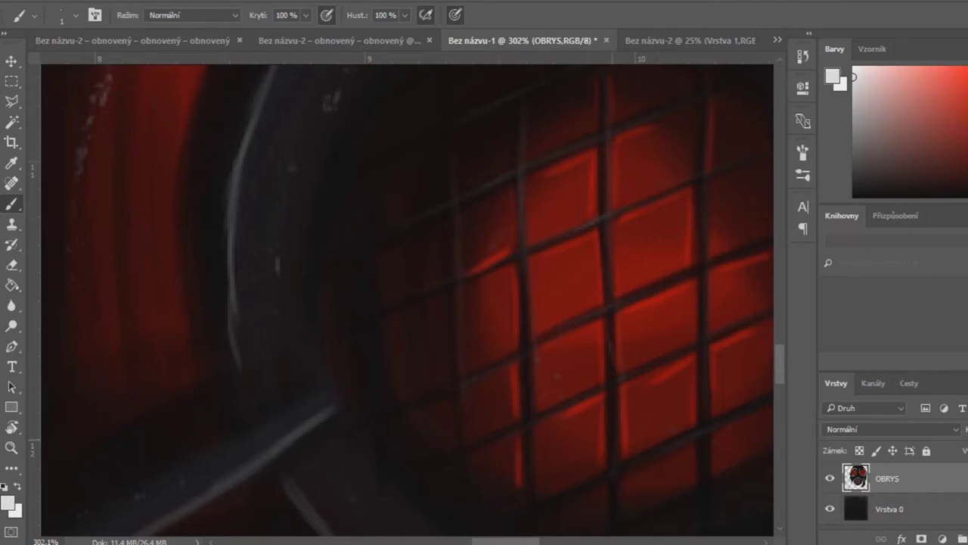
- Reposition the view over the filter and reset the painting colour to black
{"action": "scroll", "coordinate": [407, 299], "scroll_direction": "right", "scroll_amount": 3}
{"action": "scroll", "coordinate": [407, 300], "scroll_direction": "right", "scroll_amount": 2}
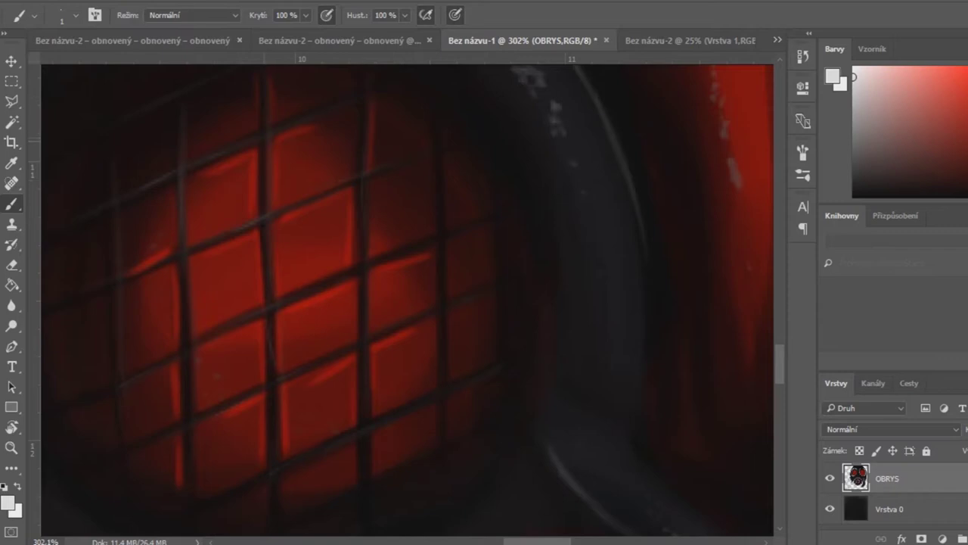
{"action": "key", "text": "z"}
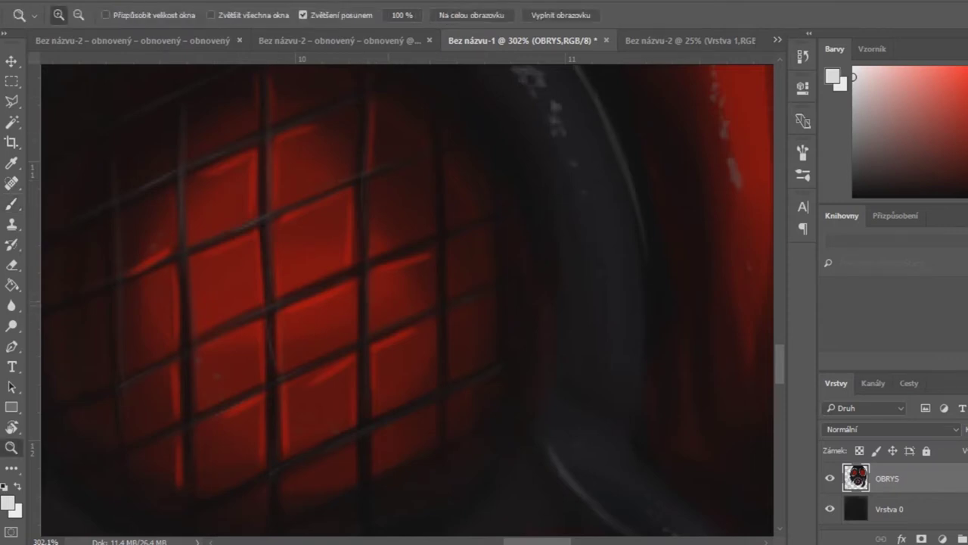
{"action": "scroll", "coordinate": [401, 303], "scroll_direction": "down", "scroll_amount": 5}
{"action": "scroll", "coordinate": [401, 303], "scroll_direction": "up", "scroll_amount": 3}
{"action": "scroll", "coordinate": [408, 302], "scroll_direction": "down", "scroll_amount": 5}
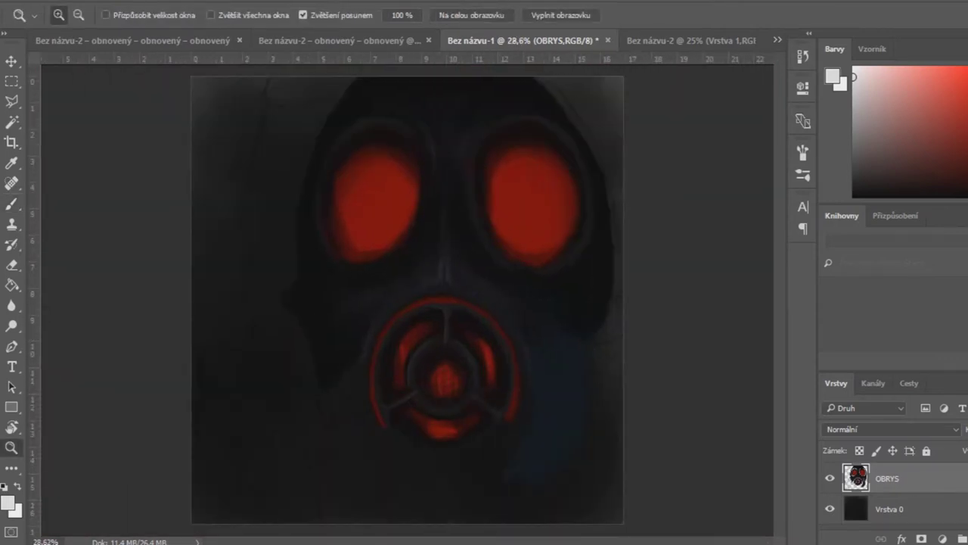
{"action": "scroll", "coordinate": [408, 302], "scroll_direction": "up", "scroll_amount": 6}
{"action": "key", "text": "b"}
{"action": "key", "text": "d"}
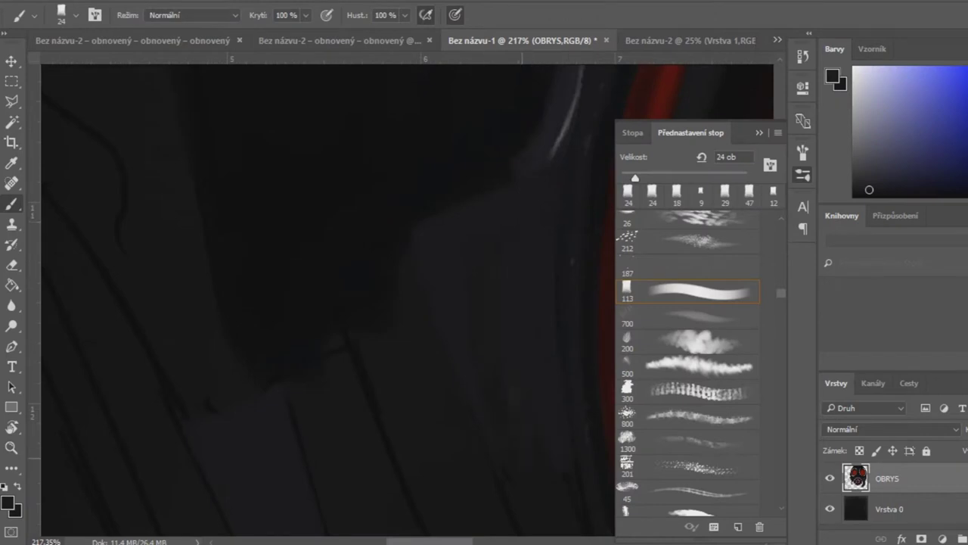
- Set the brush size to 21 px using the Brush Presets list
{"action": "key", "text": "bracketleft"}
{"action": "key", "text": "Return"}
{"action": "scroll", "coordinate": [408, 302], "scroll_direction": "down", "scroll_amount": 5}
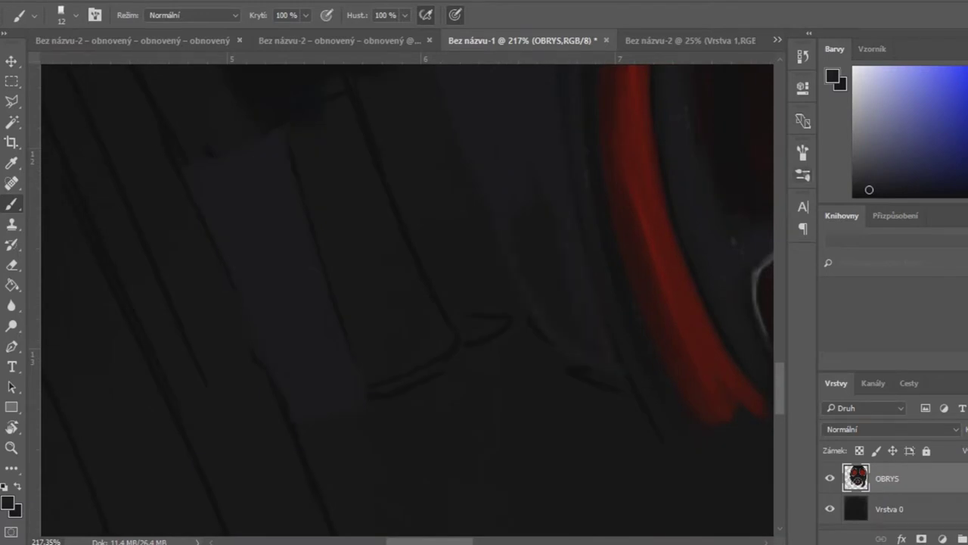
{"action": "left_click", "coordinate": [803, 175]}
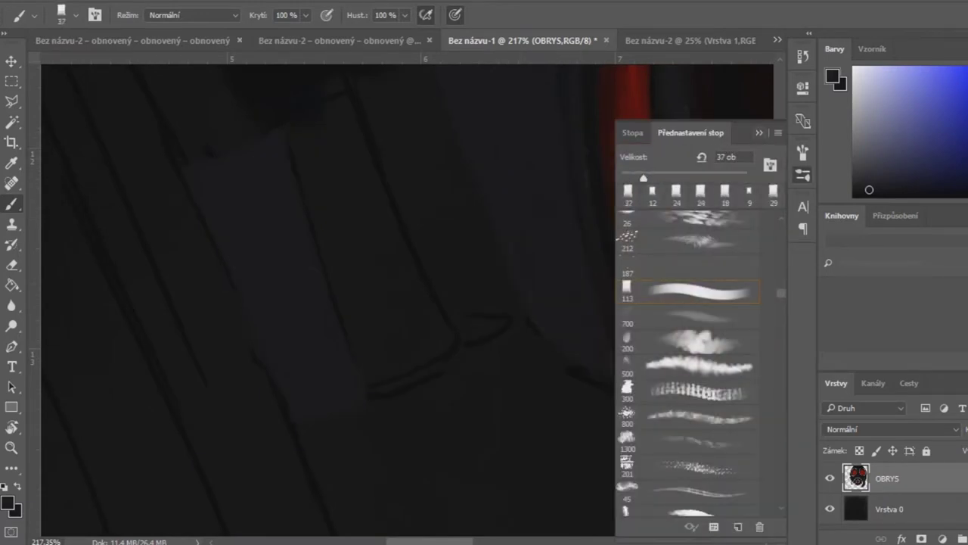
{"action": "key", "text": "Return"}
{"action": "type", "text": "21"}
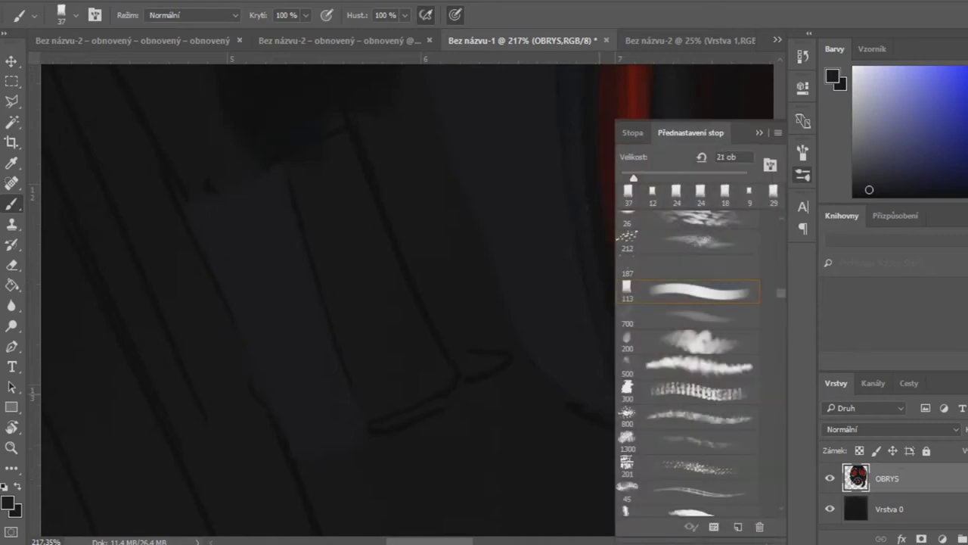
{"action": "key", "text": "Return"}
- Zoom out to view the whole gas mask, then zoom in on the filter area
{"action": "scroll", "coordinate": [407, 299], "scroll_direction": "up", "scroll_amount": 3}
{"action": "scroll", "coordinate": [407, 298], "scroll_direction": "up", "scroll_amount": 2}
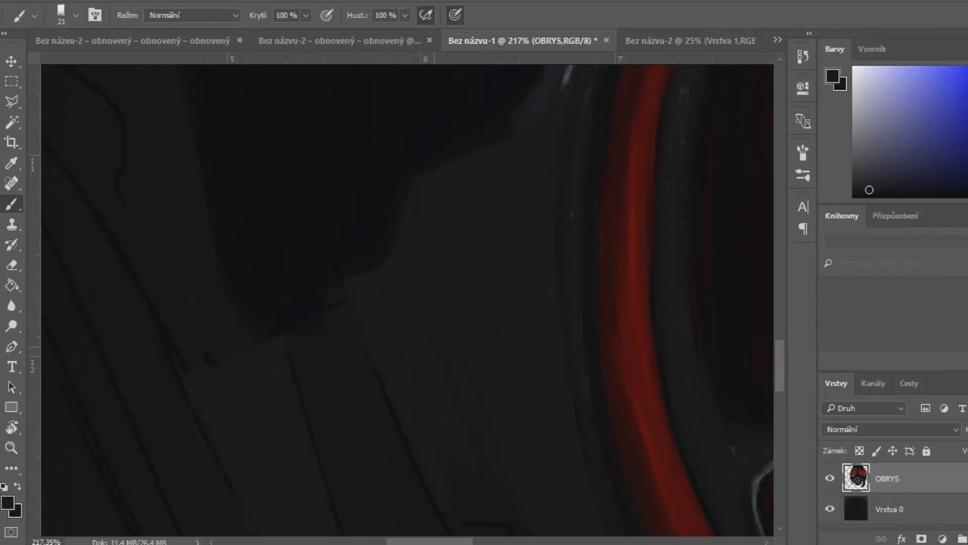
{"action": "scroll", "coordinate": [407, 300], "scroll_direction": "down", "scroll_amount": 3}
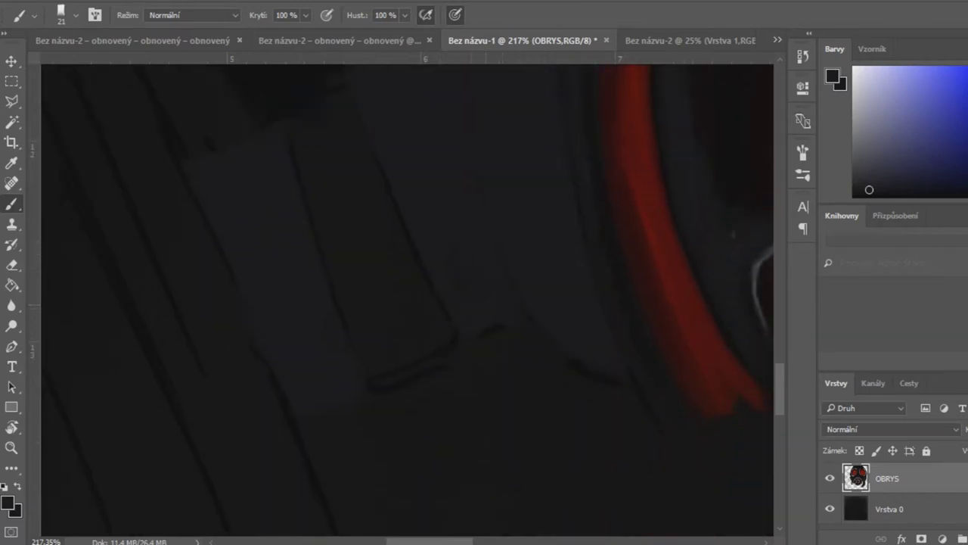
{"action": "scroll", "coordinate": [407, 300], "scroll_direction": "up", "scroll_amount": 2}
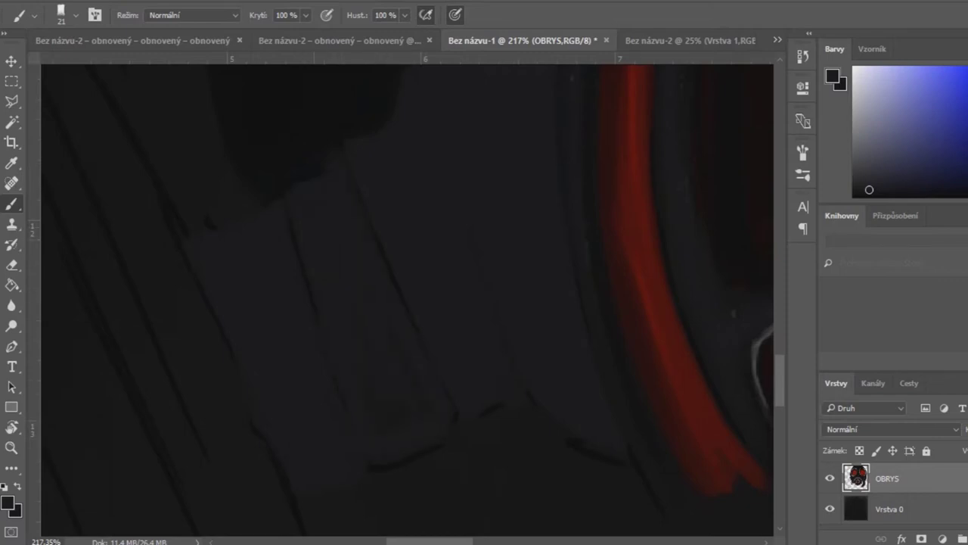
{"action": "key", "text": "z"}
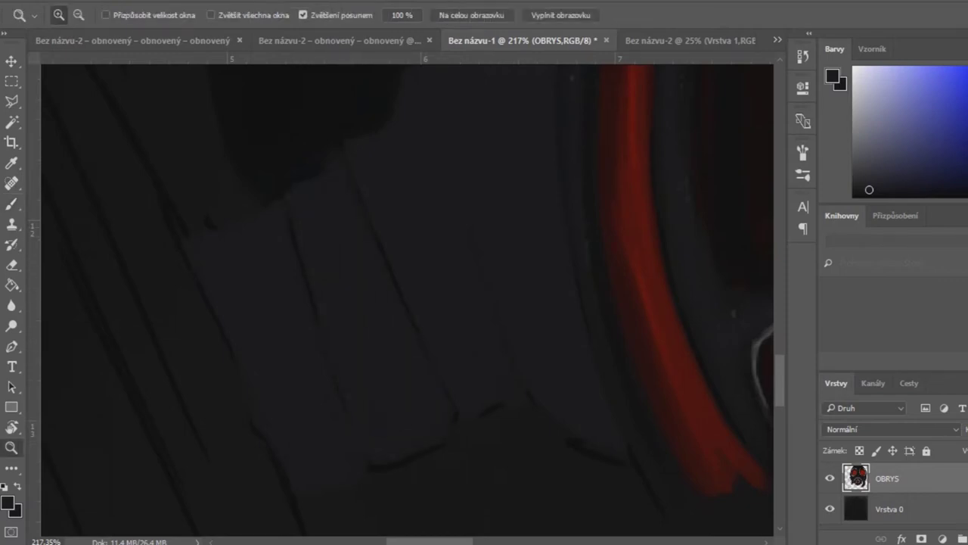
{"action": "key", "text": "ctrl+minus"}
{"action": "key", "text": "ctrl+minus"}
{"action": "key", "text": "ctrl+minus"}
{"action": "left_click_drag", "start_coordinate": [360, 384], "coordinate": [454, 384]}
- Enlarge the brush to 48 px and sample a dark colour from the painting
{"action": "key", "text": "b"}
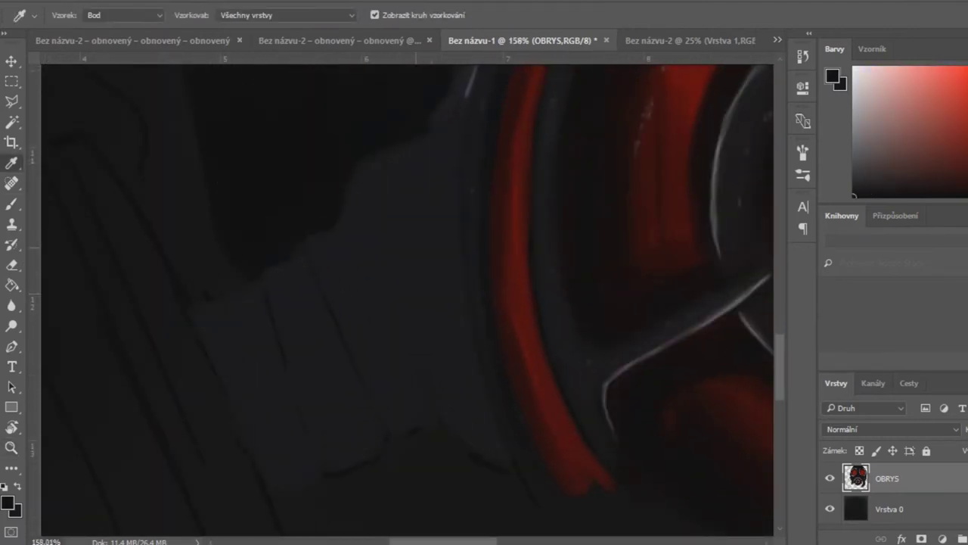
{"action": "right_click", "coordinate": [614, 121]}
{"action": "scroll", "coordinate": [407, 299], "scroll_direction": "up", "scroll_amount": 3}
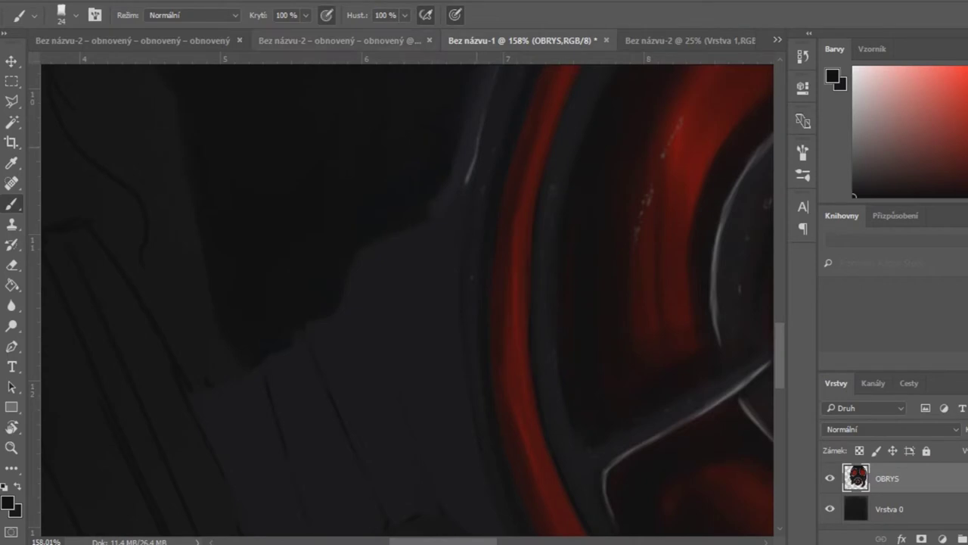
{"action": "scroll", "coordinate": [407, 299], "scroll_direction": "down", "scroll_amount": 3}
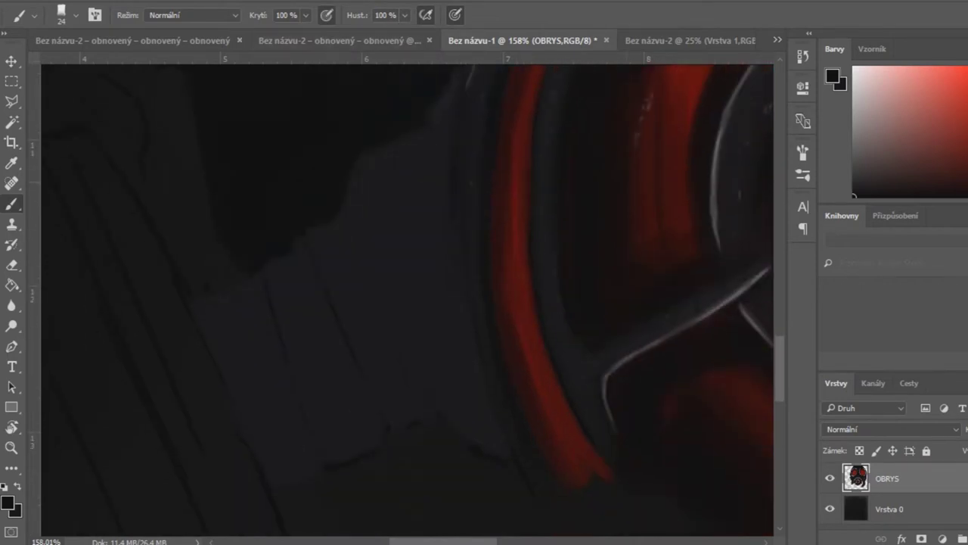
{"action": "right_click", "coordinate": [615, 121]}
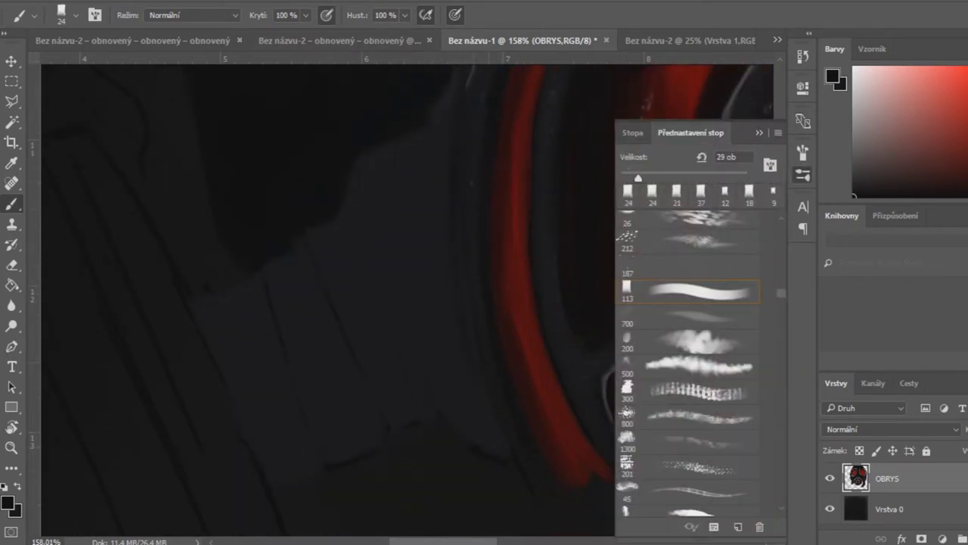
{"action": "key", "text": "bracketright"}
{"action": "key", "text": "bracketright"}
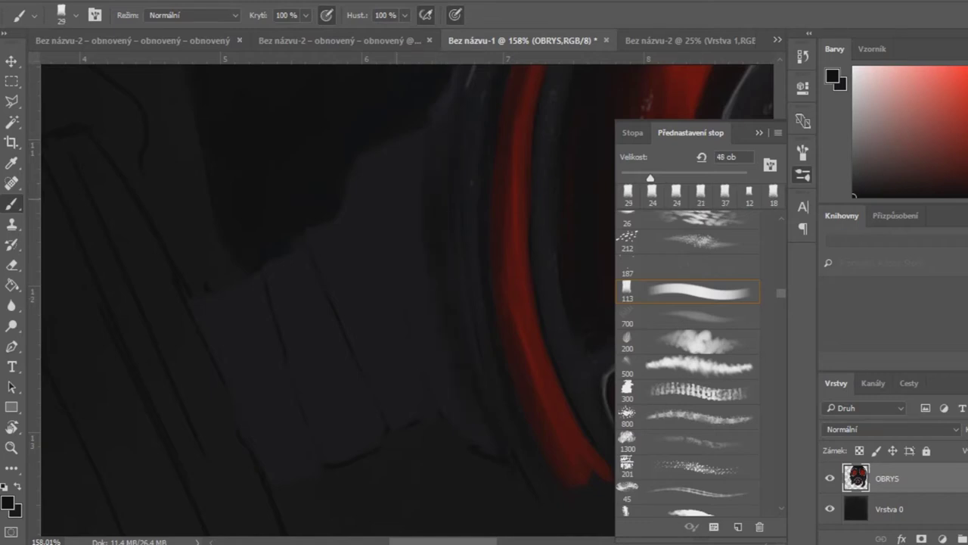
{"action": "left_click", "coordinate": [398, 200], "text": "alt"}
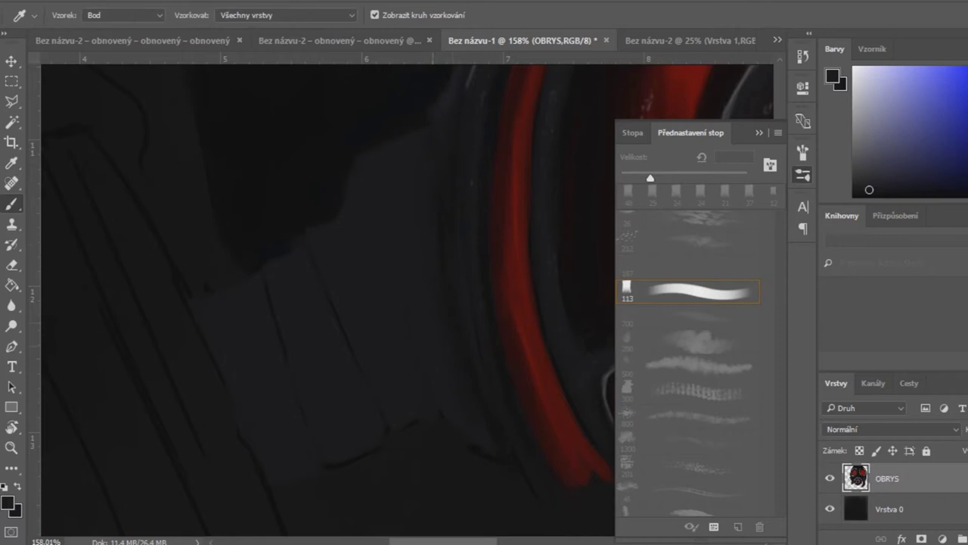
- Zoom to 200% on the hood folds, set a 17 px brush, and sample dark blue-grey
{"action": "key", "text": "z"}
{"action": "key", "text": "ctrl+minus"}
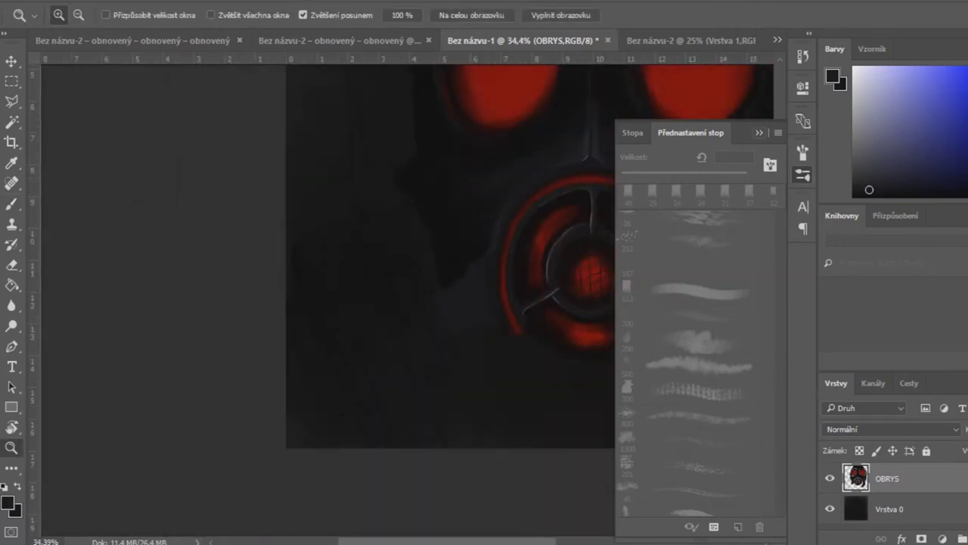
{"action": "key", "text": "ctrl+plus"}
{"action": "key", "text": "ctrl+plus"}
{"action": "key", "text": "ctrl+plus"}
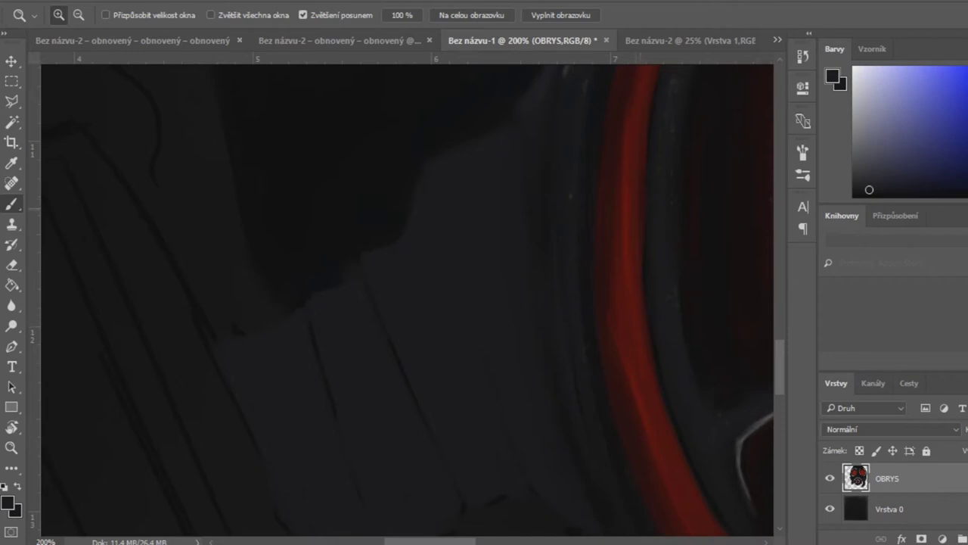
{"action": "key", "text": "b"}
{"action": "key", "text": "F5"}
{"action": "key", "text": "bracketleft"}
{"action": "key", "text": "bracketleft"}
{"action": "key", "text": "bracketleft"}
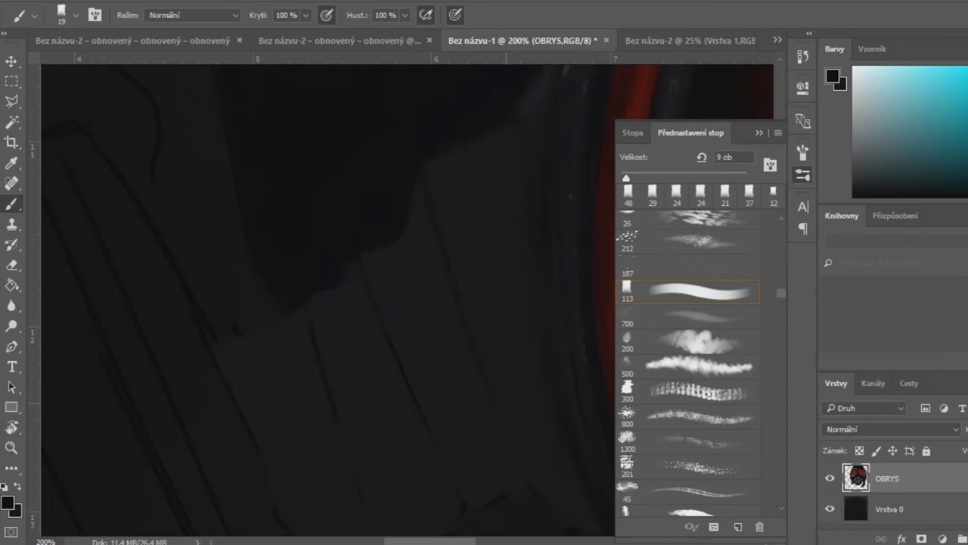
{"action": "left_click_drag", "start_coordinate": [626, 177], "coordinate": [630, 178]}
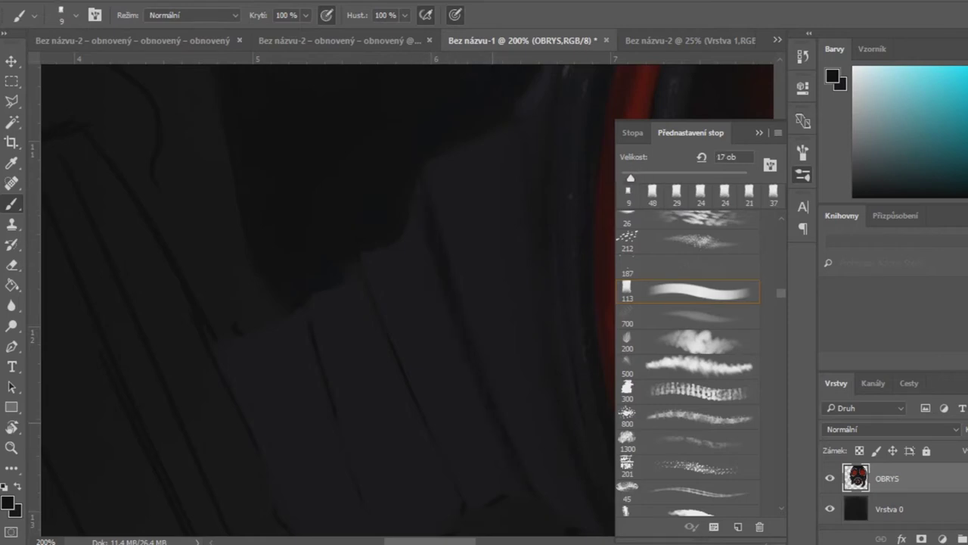
{"action": "left_click", "coordinate": [636, 176], "text": "alt"}
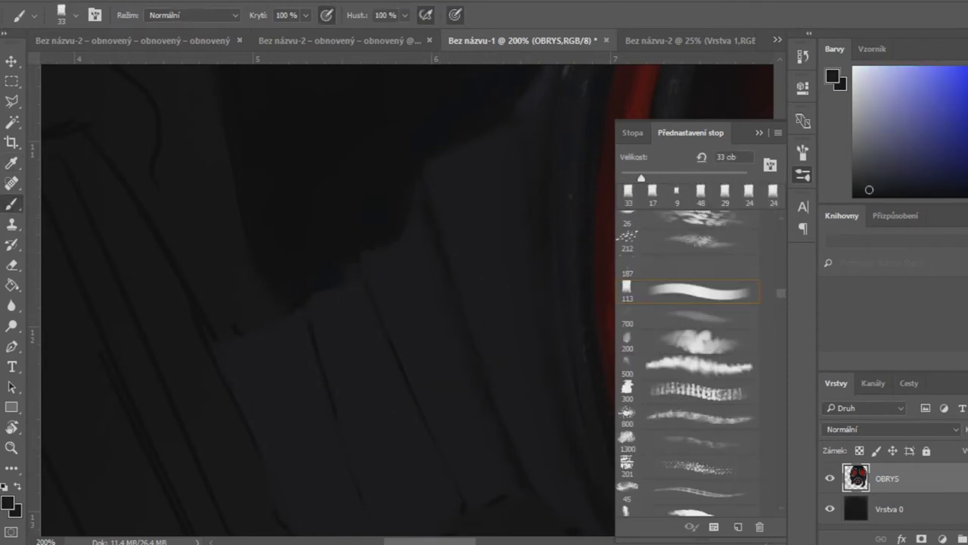
- Zoom out to view the whole painting and sample another dark colour from the hood
{"action": "key", "text": "z"}
{"action": "key", "text": "ctrl+minus"}
{"action": "scroll", "coordinate": [407, 300], "scroll_direction": "up", "scroll_amount": 5}
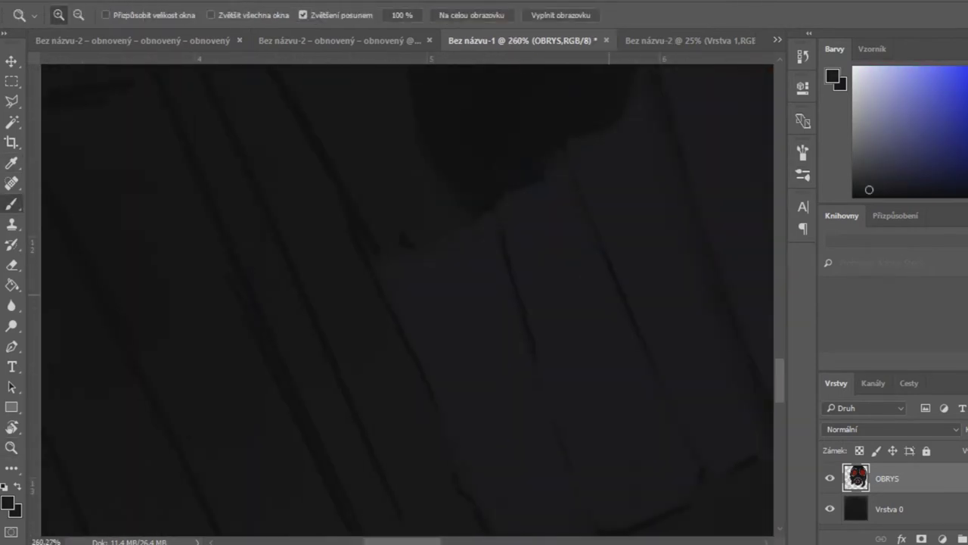
{"action": "key", "text": "b"}
{"action": "key", "text": "F5"}
{"action": "key", "text": "alt"}
{"action": "key", "text": "F5"}
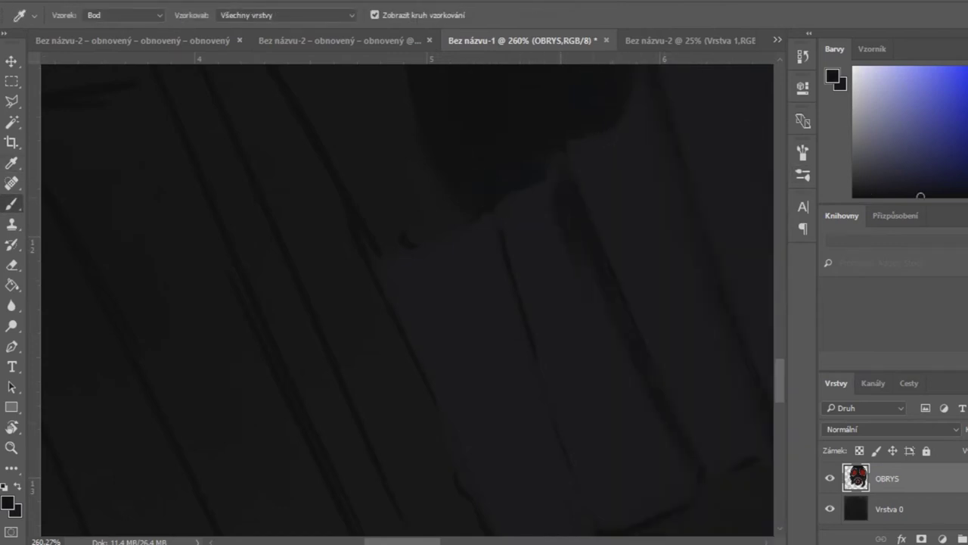
{"action": "key", "text": "F5"}
{"action": "key", "text": "F5"}
{"action": "key", "text": "F5"}
{"action": "key", "text": "F5"}
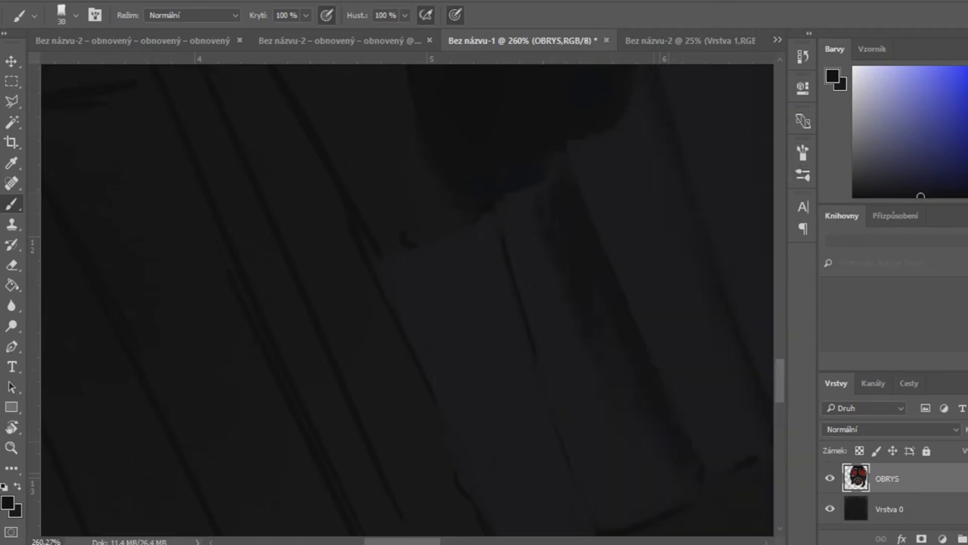
{"action": "left_click", "coordinate": [530, 277], "text": "alt"}
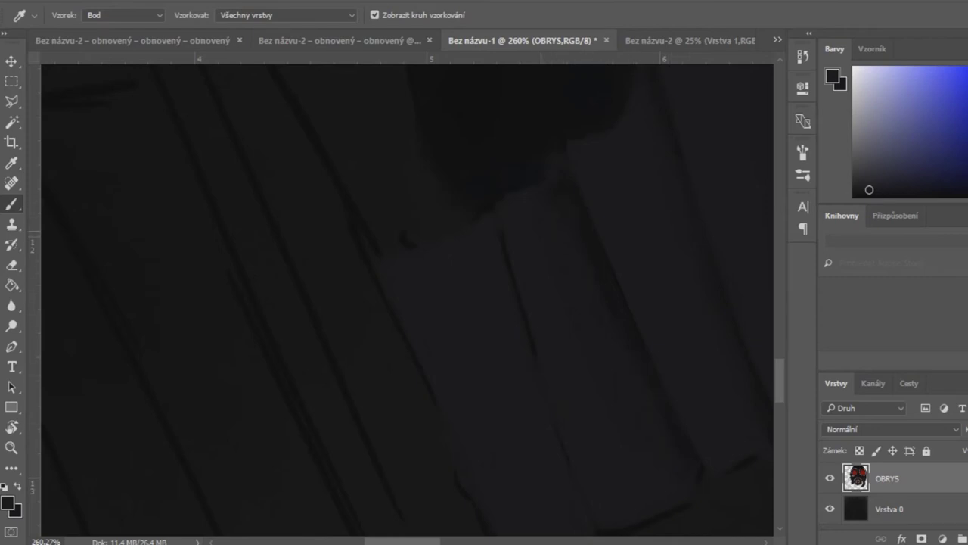
- Zoom to 271% on the filter-side hood folds, adjust the brush, then fit the painting on screen
{"action": "key", "text": "z"}
{"action": "left_click_drag", "start_coordinate": [356, 356], "coordinate": [530, 356]}
{"action": "key", "text": "i"}
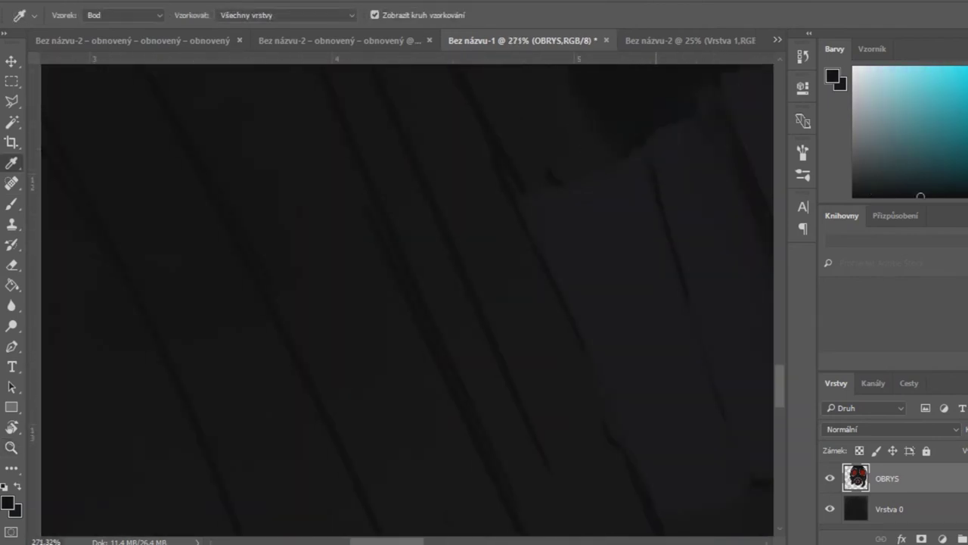
{"action": "key", "text": "b"}
{"action": "right_click", "coordinate": [620, 125]}
{"action": "key", "text": "Escape"}
{"action": "scroll", "coordinate": [407, 300], "scroll_direction": "right", "scroll_amount": 3}
{"action": "scroll", "coordinate": [407, 300], "scroll_direction": "right", "scroll_amount": 2}
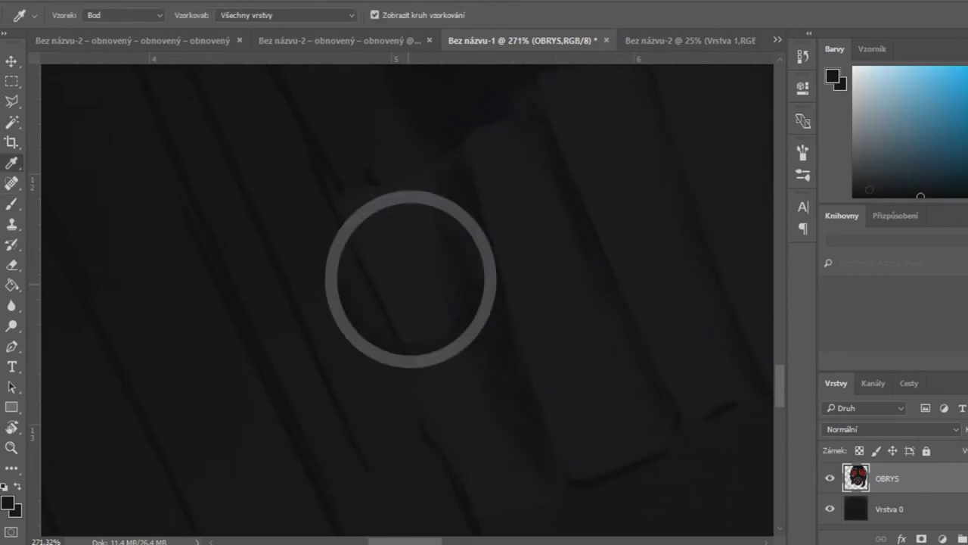
{"action": "left_click", "coordinate": [803, 174]}
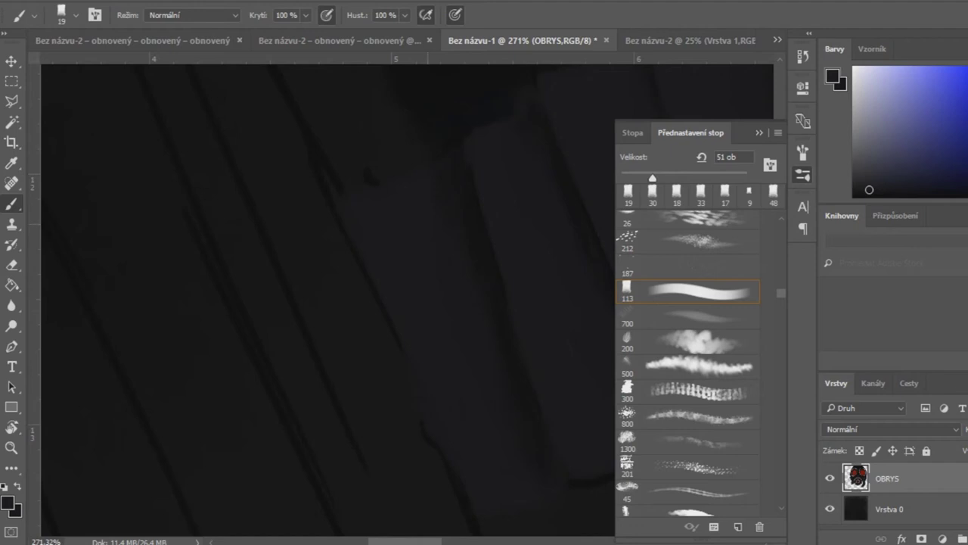
{"action": "left_click", "coordinate": [803, 174]}
{"action": "key", "text": "z"}
{"action": "key", "text": "ctrl+0"}
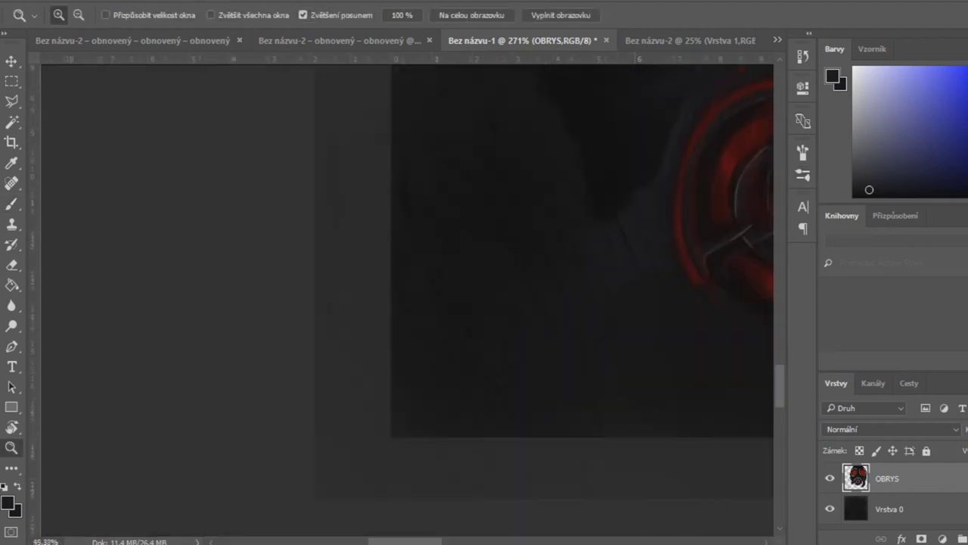
- Zoom in on the lower hood area with the Zoom tool
{"action": "left_click_drag", "start_coordinate": [411, 391], "coordinate": [484, 392]}
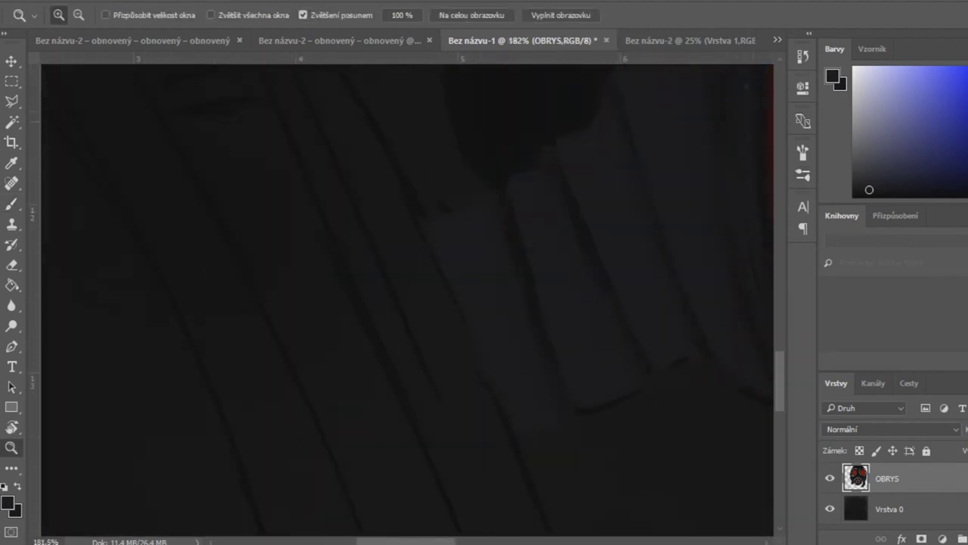